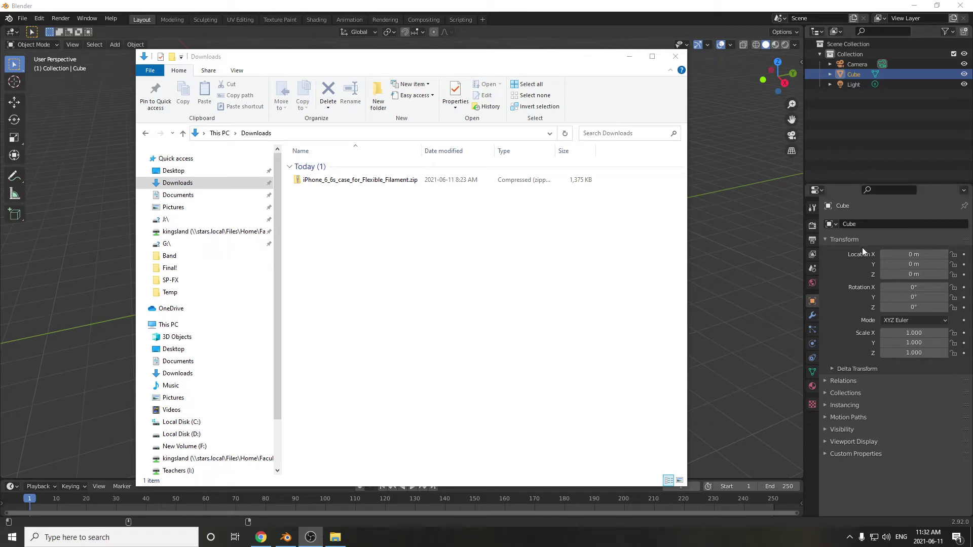
- Extract all contents of iPhone_6_6s_case_for_Flexible_Filament.zip into the Downloads folder and close the extracted folder's window
{"action": "left_click", "coordinate": [394, 182]}
{"action": "right_click", "coordinate": [368, 184]}
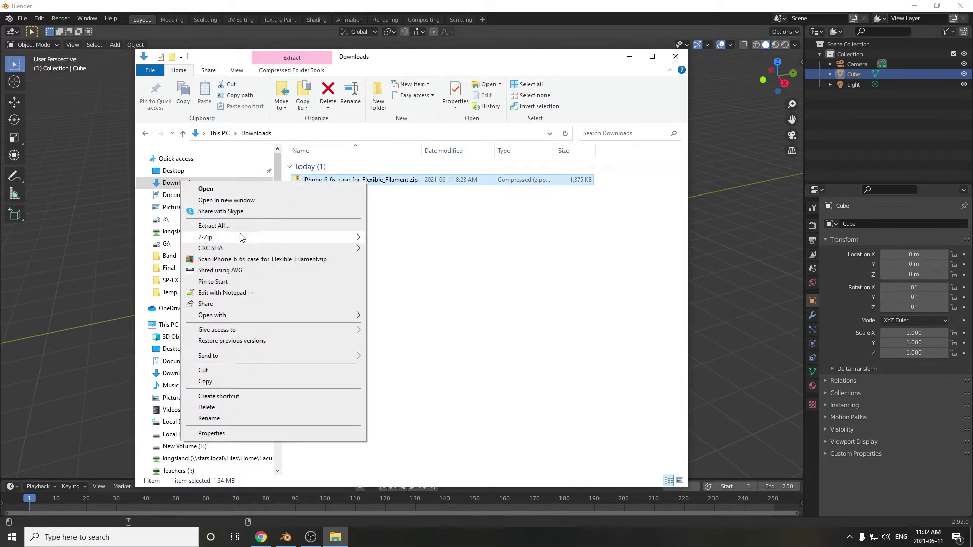
{"action": "mouse_move", "coordinate": [244, 237]}
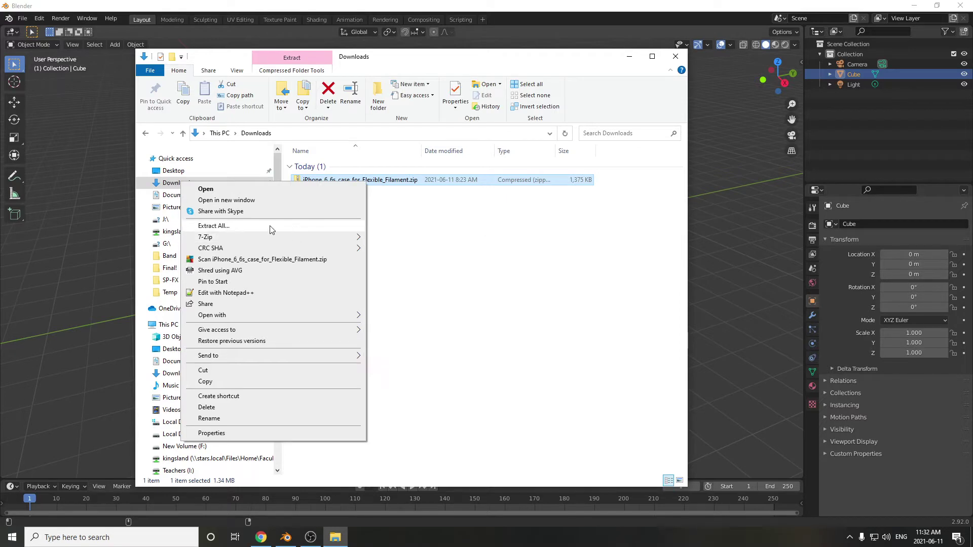
{"action": "left_click", "coordinate": [271, 227]}
{"action": "left_click", "coordinate": [581, 367]}
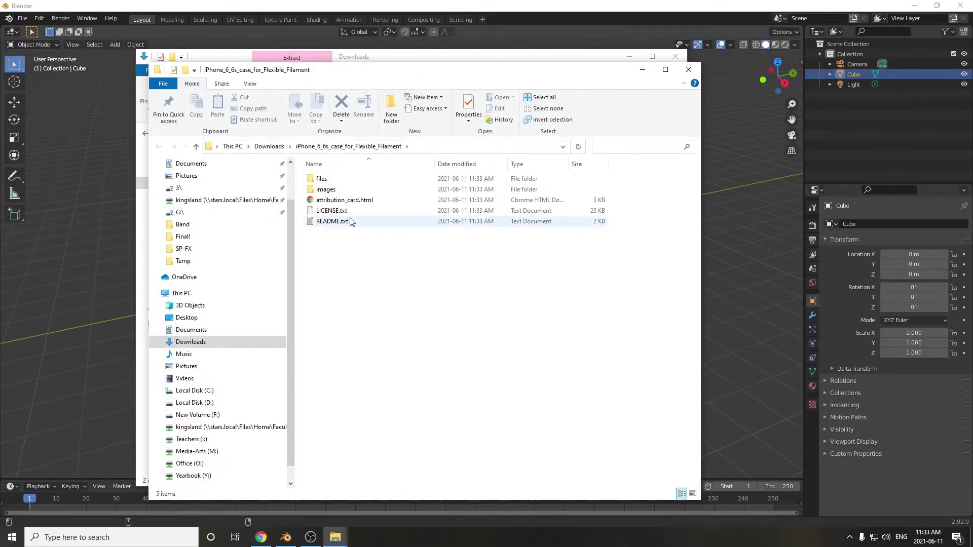
{"action": "left_click", "coordinate": [688, 70]}
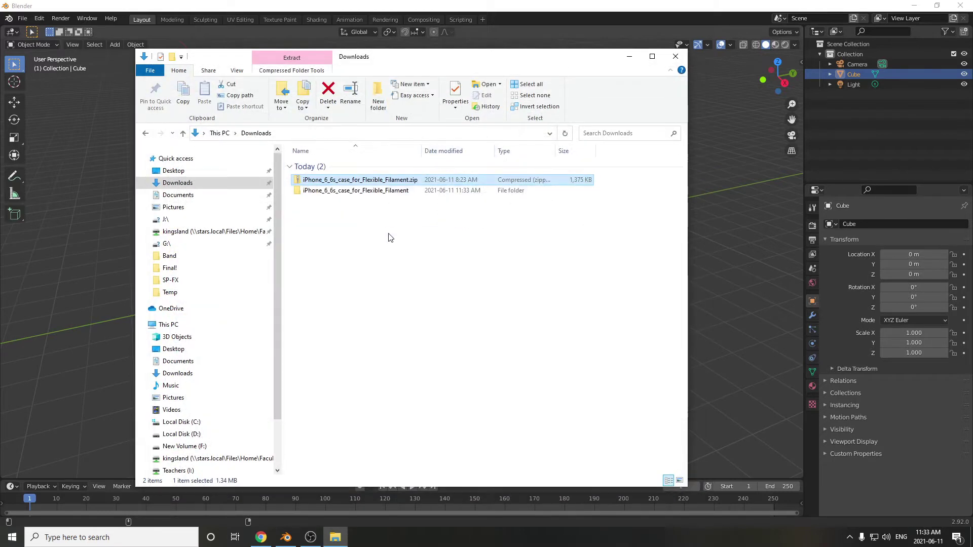
- View iPhone_6s_Case_3.0.STL from the extracted files folder in Ultimaker Cura, and close Cura
{"action": "double_click", "coordinate": [318, 192]}
{"action": "double_click", "coordinate": [307, 167]}
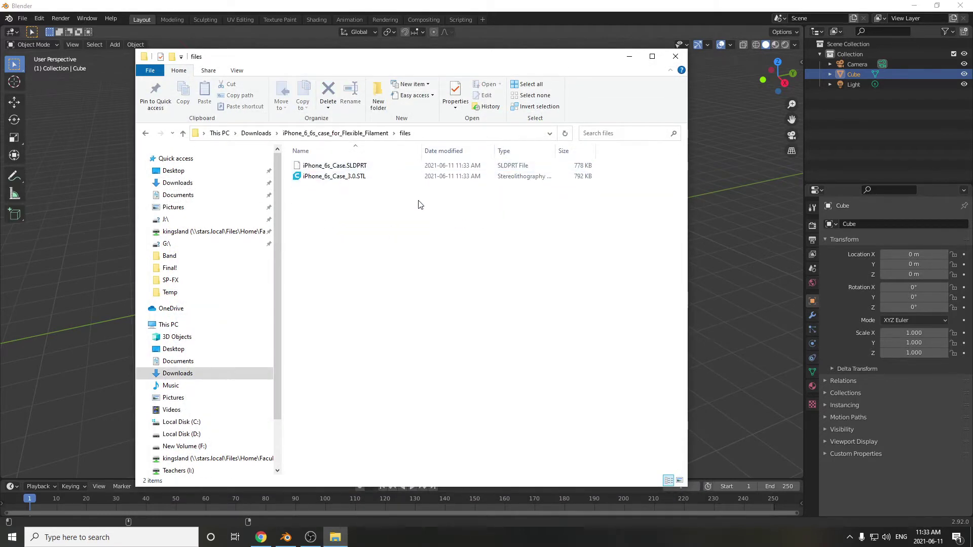
{"action": "double_click", "coordinate": [348, 182]}
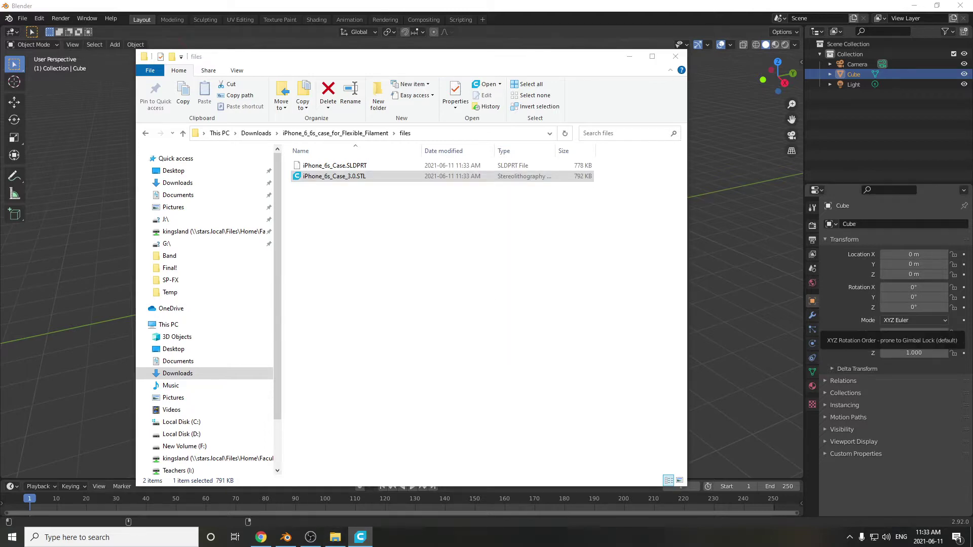
{"action": "left_click_drag", "start_coordinate": [617, 87], "coordinate": [538, 6]}
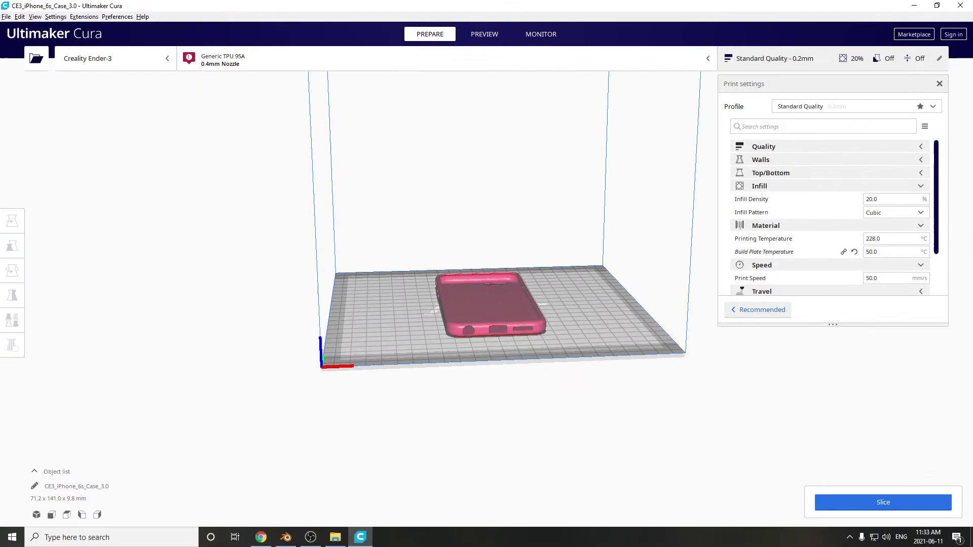
{"action": "left_click", "coordinate": [962, 6]}
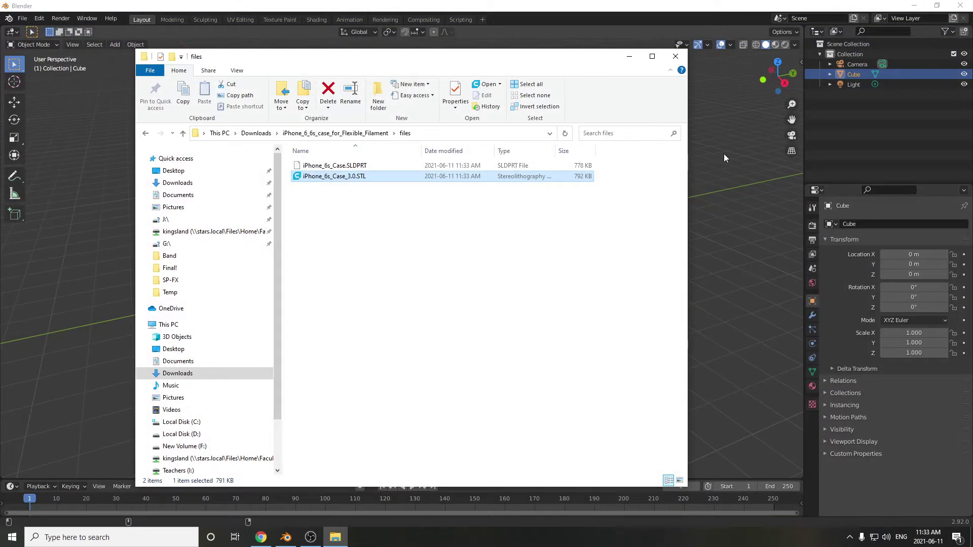
- Switch to Blender and delete the default cube from the scene
{"action": "left_click", "coordinate": [724, 154]}
{"action": "left_click", "coordinate": [401, 272]}
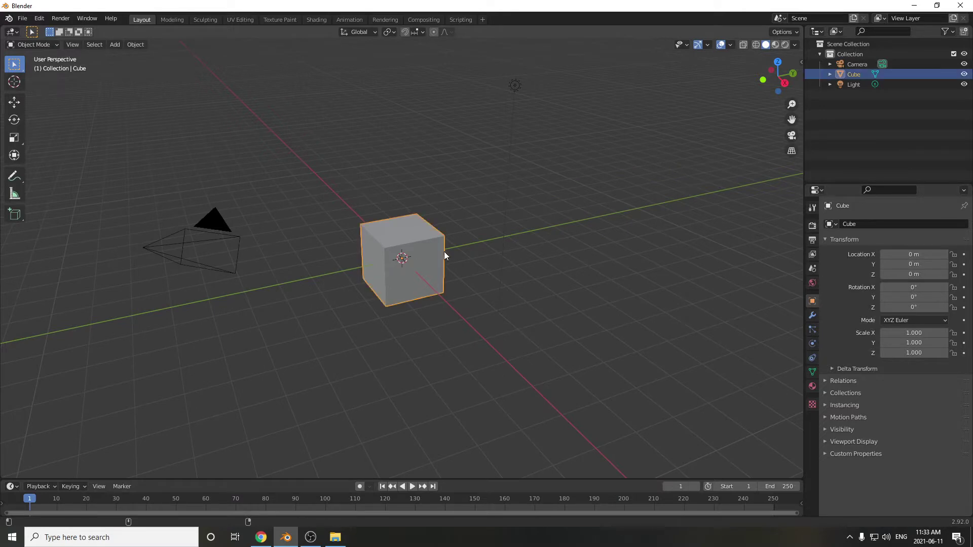
{"action": "key", "text": "x"}
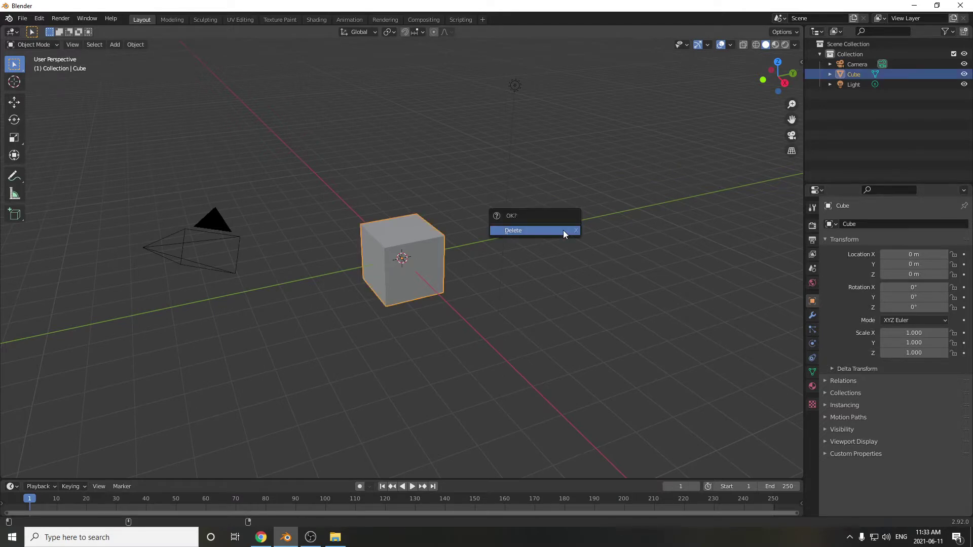
{"action": "left_click", "coordinate": [563, 230]}
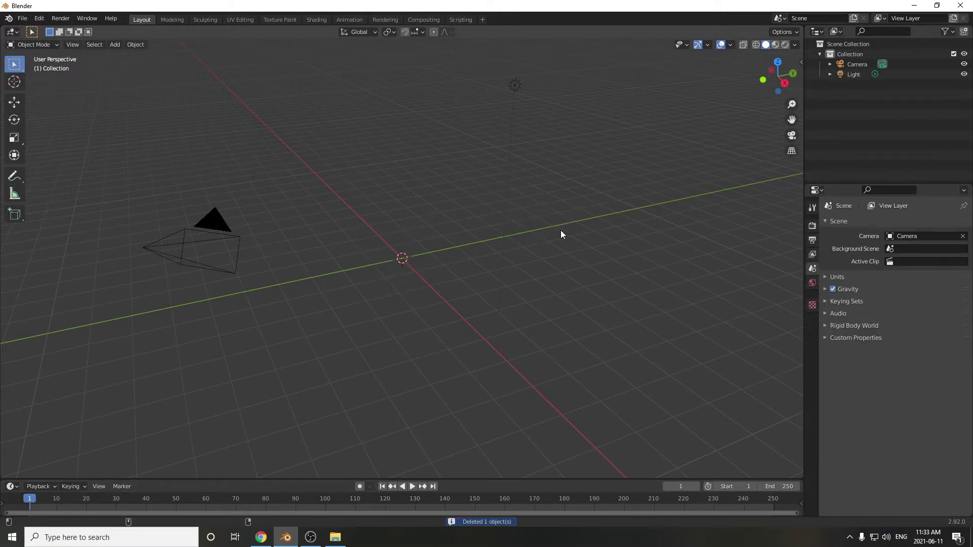
- Import iPhone_6s_Case_3.0.STL from the files folder inside the extracted iPhone_6_6s_case_for_Flexible_Filament folder in Downloads
{"action": "left_click", "coordinate": [22, 19]}
{"action": "mouse_move", "coordinate": [52, 154]}
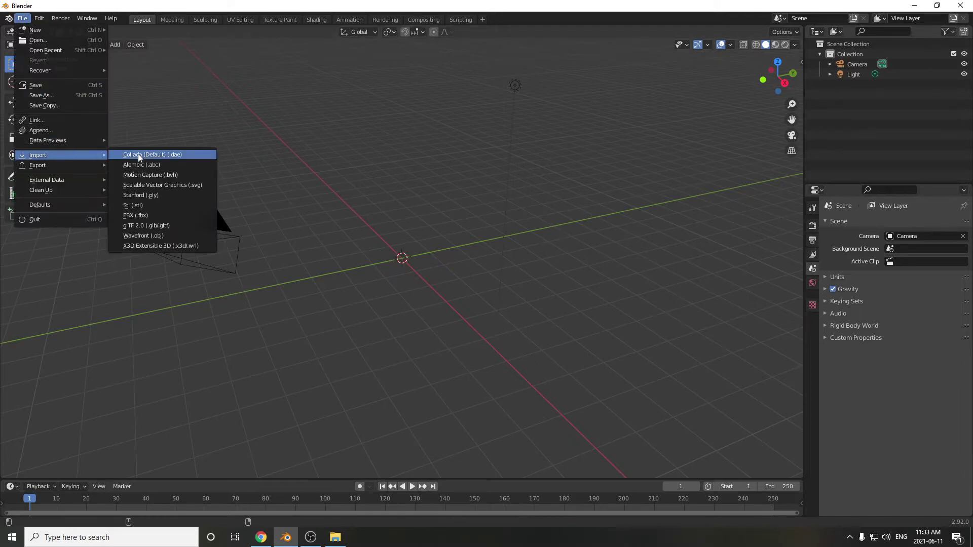
{"action": "left_click", "coordinate": [137, 206]}
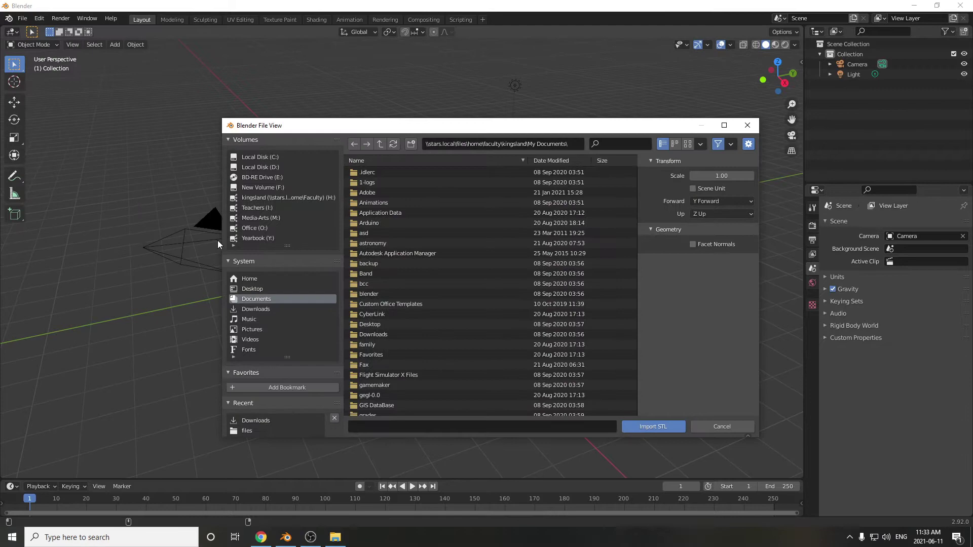
{"action": "left_click", "coordinate": [261, 309]}
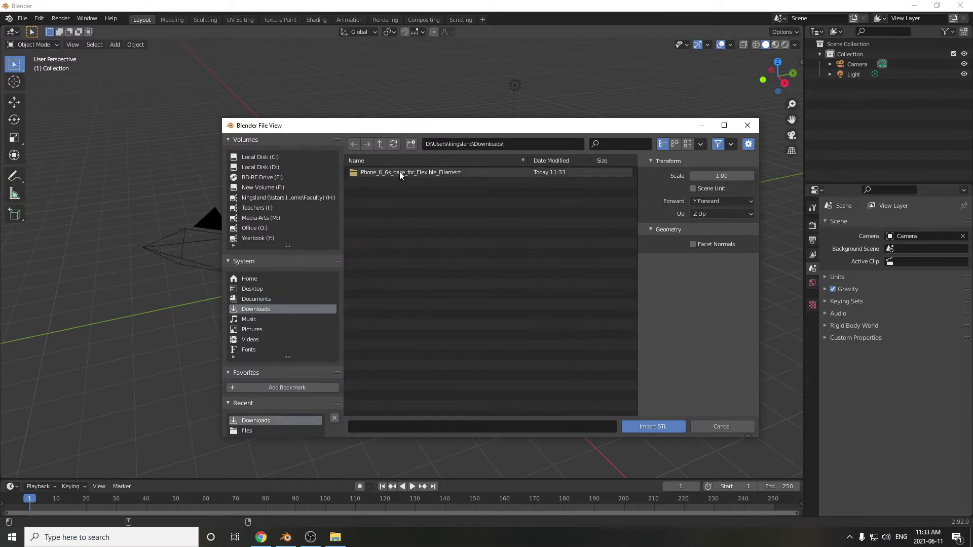
{"action": "double_click", "coordinate": [399, 172]}
{"action": "double_click", "coordinate": [363, 172]}
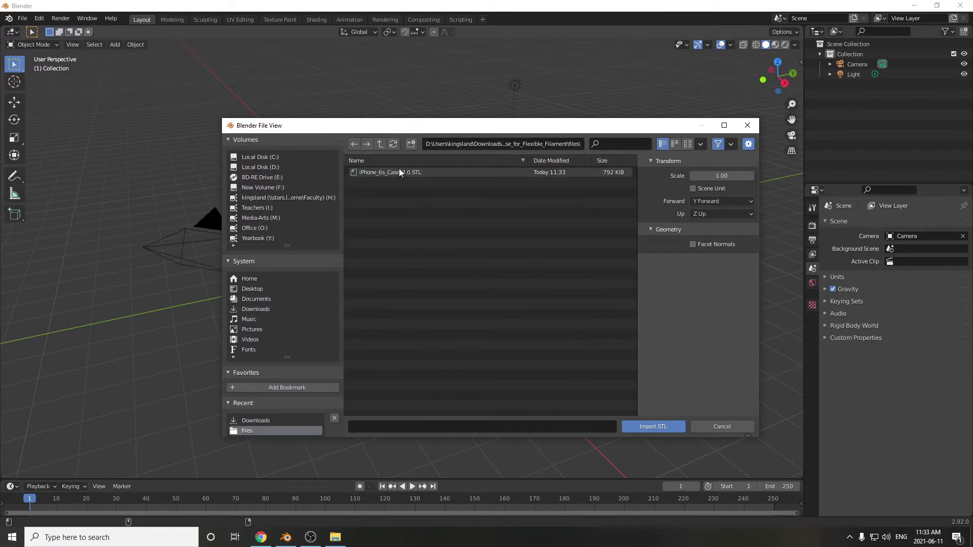
{"action": "double_click", "coordinate": [399, 170]}
{"action": "scroll", "coordinate": [520, 226], "scroll_direction": "down", "scroll_amount": 6}
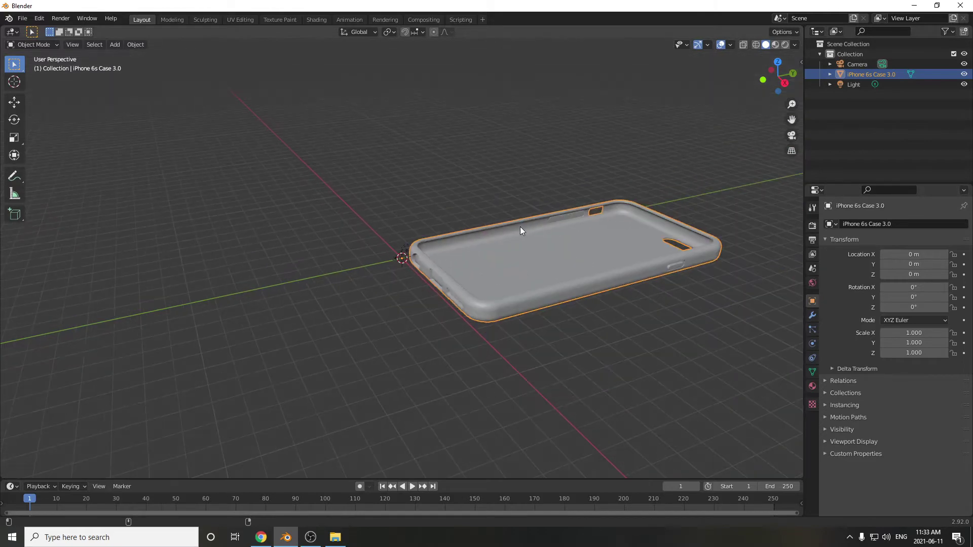
- Add a text object at the world origin in the top orthographic view
{"action": "scroll", "coordinate": [403, 197], "scroll_direction": "up", "scroll_amount": 8}
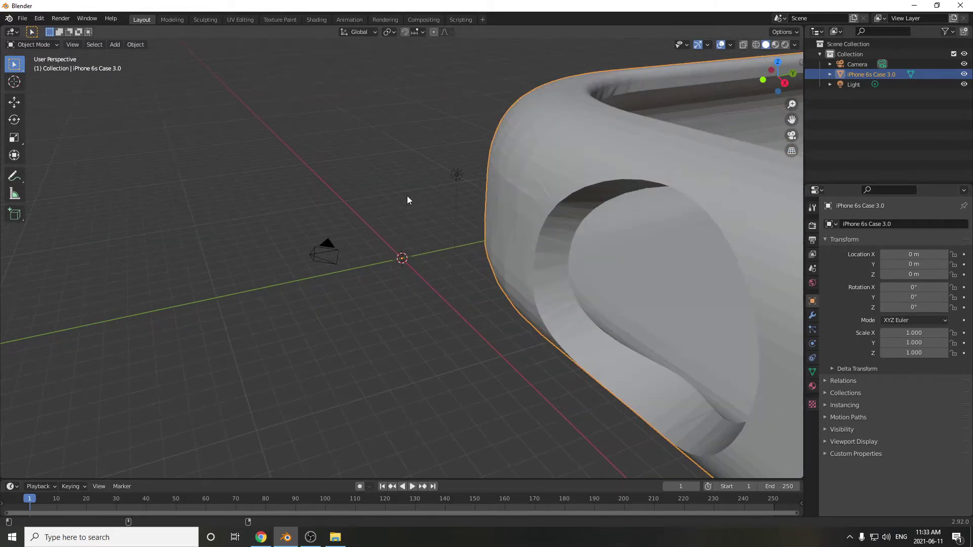
{"action": "key", "text": "KP_7"}
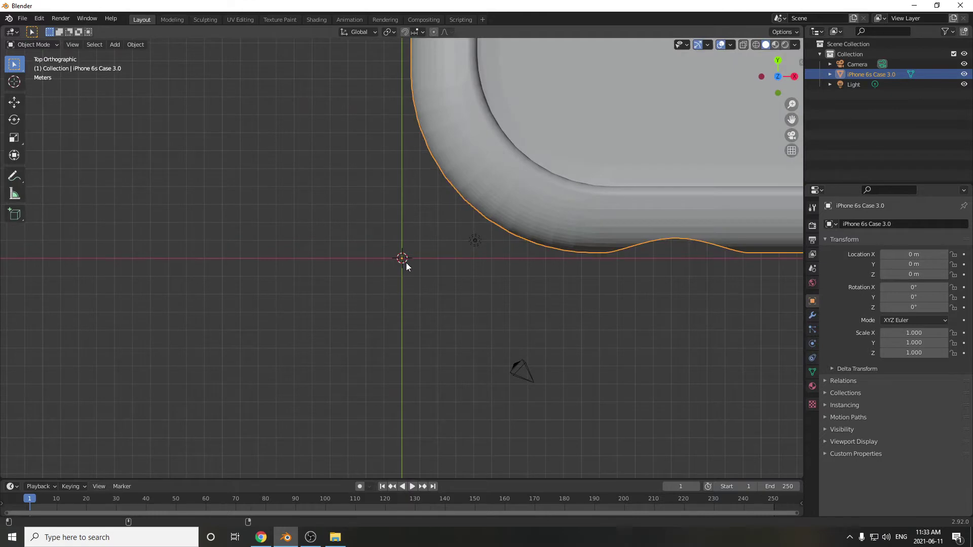
{"action": "scroll", "coordinate": [413, 263], "scroll_direction": "up", "scroll_amount": 3}
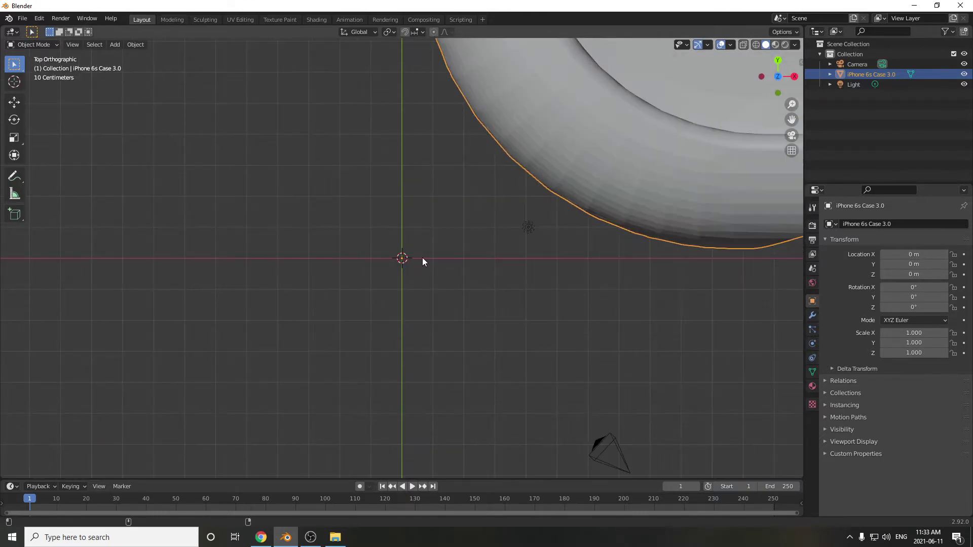
{"action": "key", "text": "shift+a"}
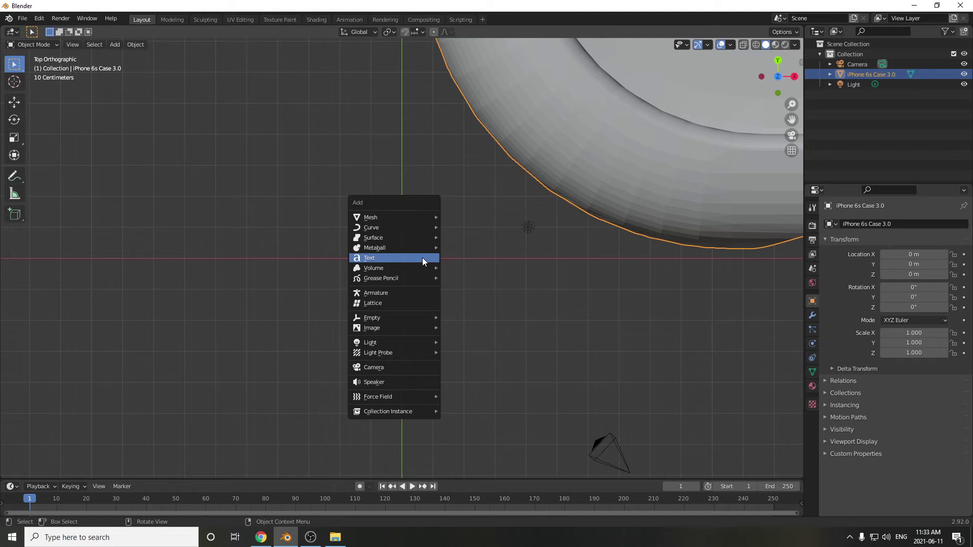
{"action": "left_click", "coordinate": [422, 257]}
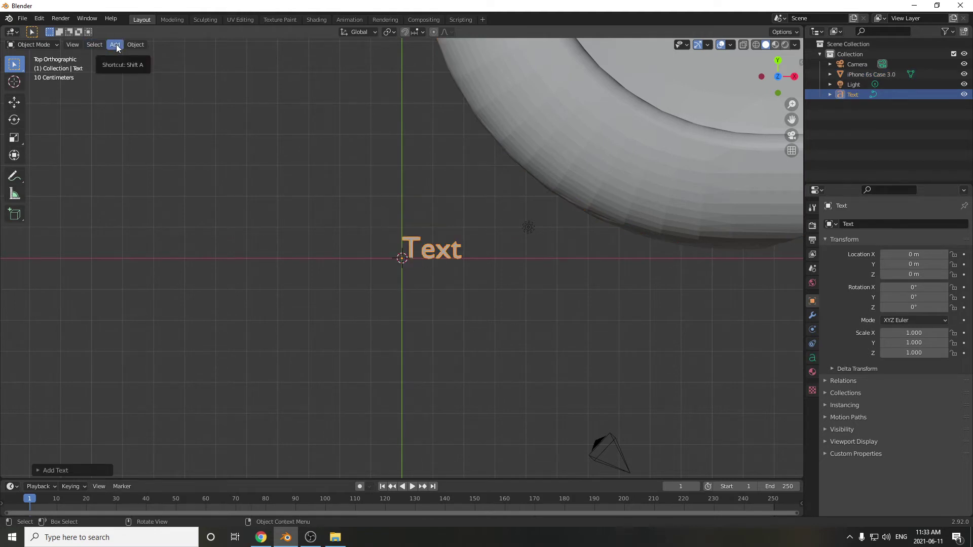
- Replace the new object's default text with a person's first name and return to Object Mode
{"action": "scroll", "coordinate": [479, 257], "scroll_direction": "up", "scroll_amount": 3}
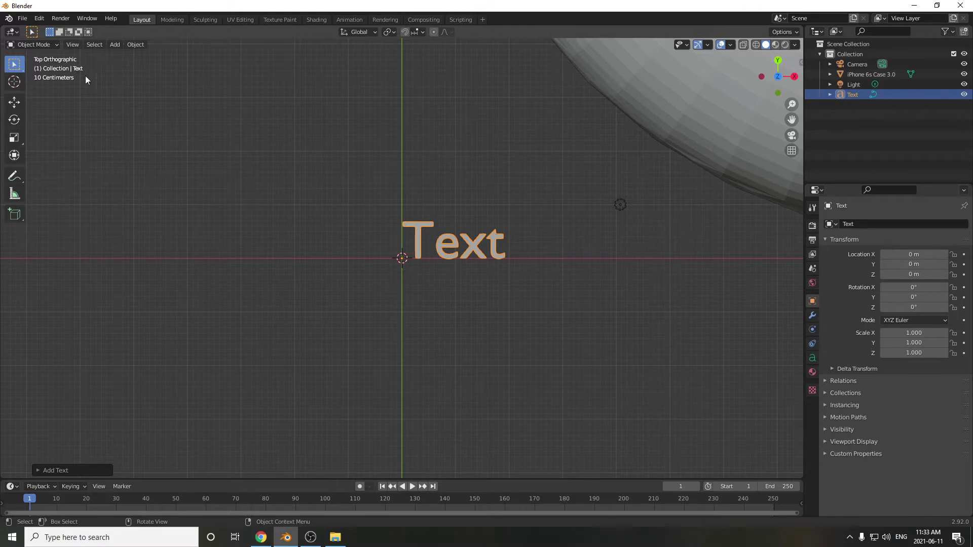
{"action": "key", "text": "Tab"}
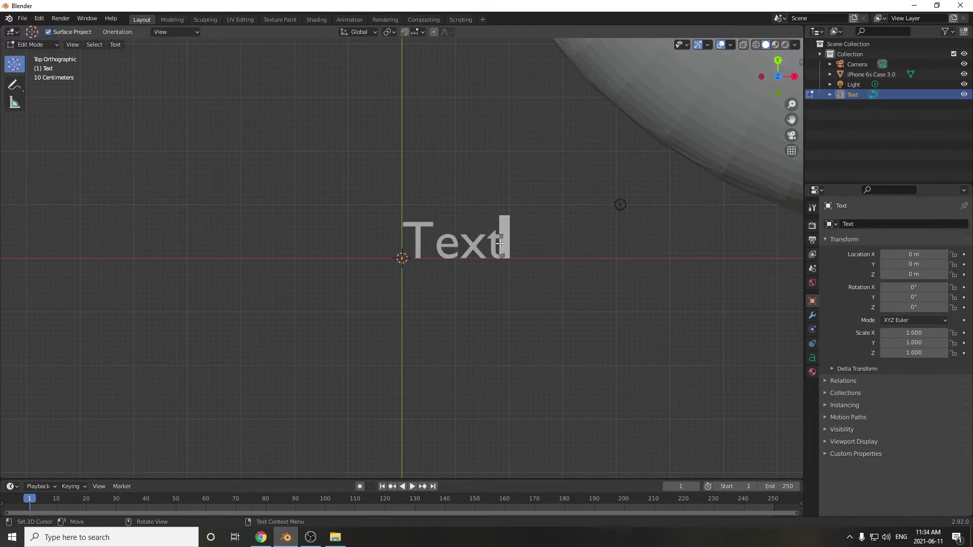
{"action": "key", "text": "BackSpace"}
{"action": "key", "text": "BackSpace"}
{"action": "key", "text": "BackSpace"}
{"action": "key", "text": "BackSpace"}
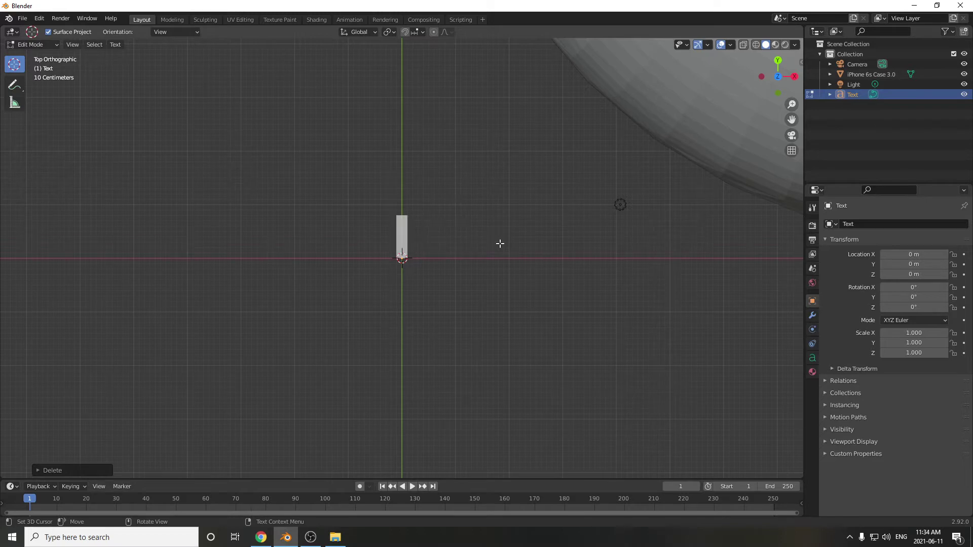
{"action": "type", "text": "Bill"}
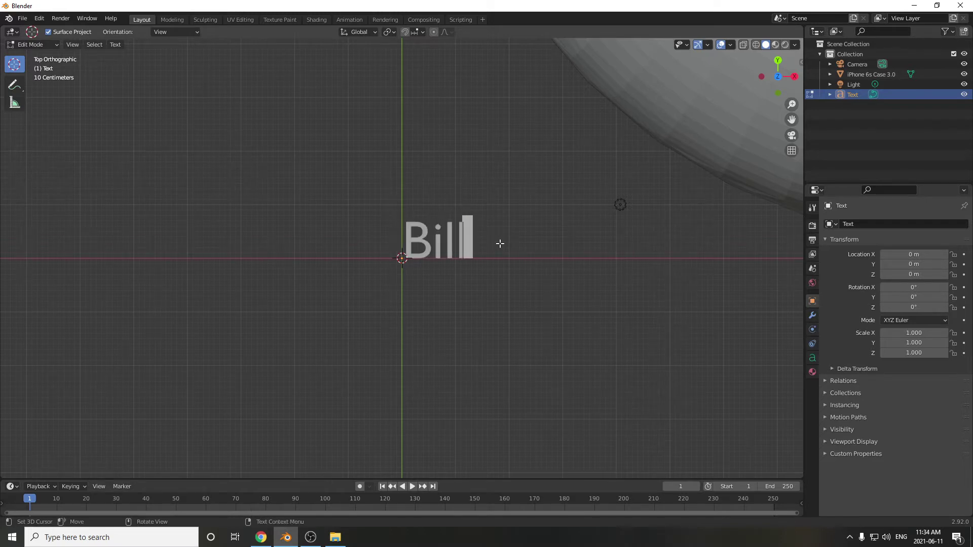
{"action": "key", "text": "Tab"}
- Scale the text uniformly to about 36.9 and move it beside the phone case, to about X 79 m, Y 38 m
{"action": "key", "text": "s"}
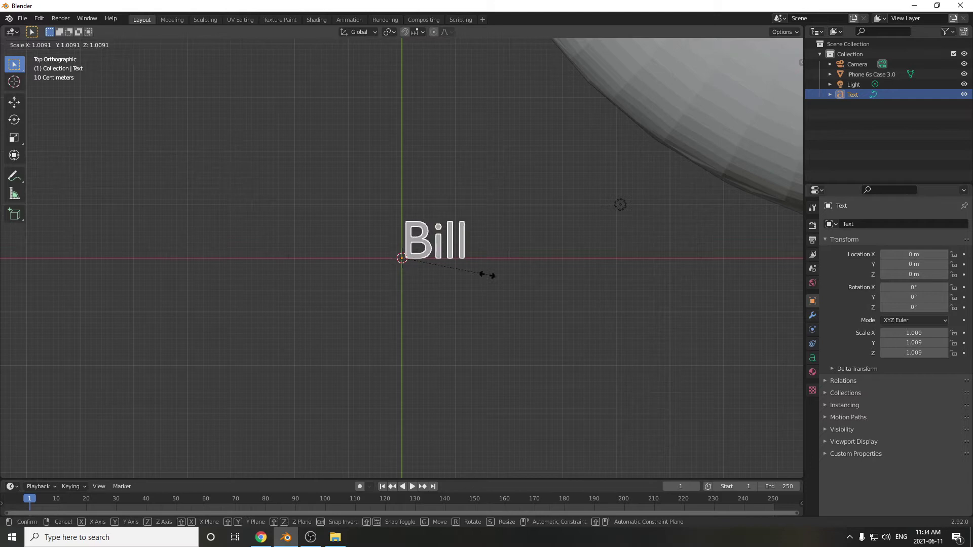
{"action": "left_click", "coordinate": [730, 393]}
{"action": "scroll", "coordinate": [706, 343], "scroll_direction": "down", "scroll_amount": 6}
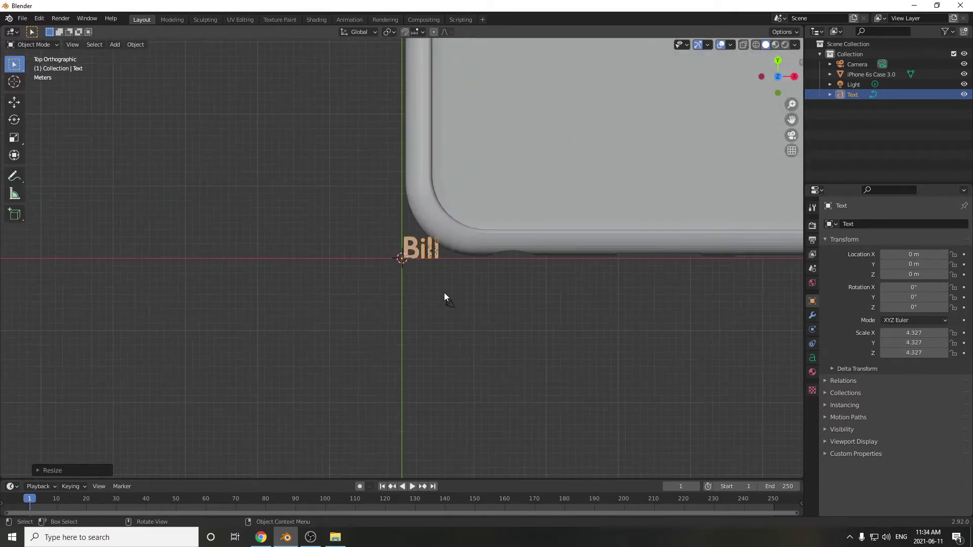
{"action": "key", "text": "s"}
{"action": "left_click", "coordinate": [731, 410]}
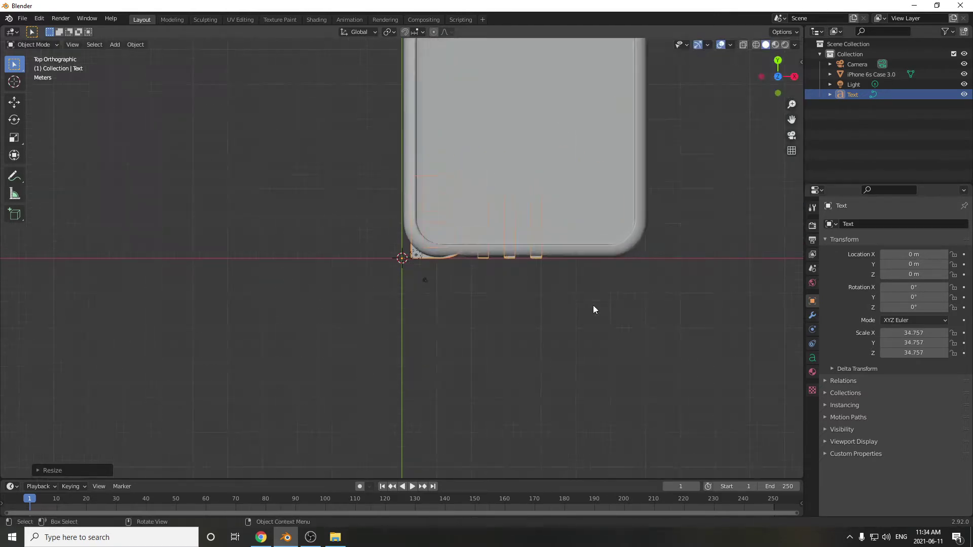
{"action": "scroll", "coordinate": [594, 310], "scroll_direction": "down", "scroll_amount": 2}
{"action": "key", "text": "s"}
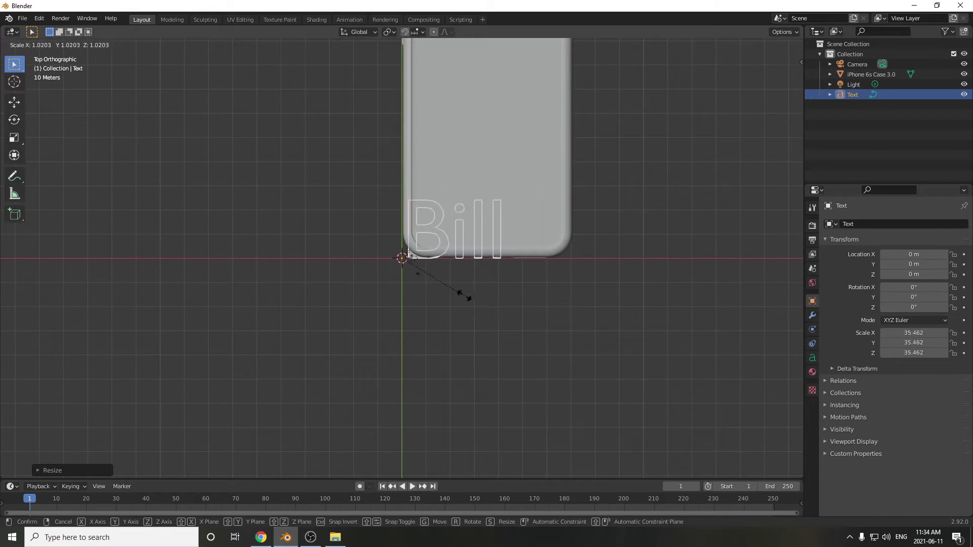
{"action": "left_click", "coordinate": [472, 301]}
{"action": "key", "text": "g"}
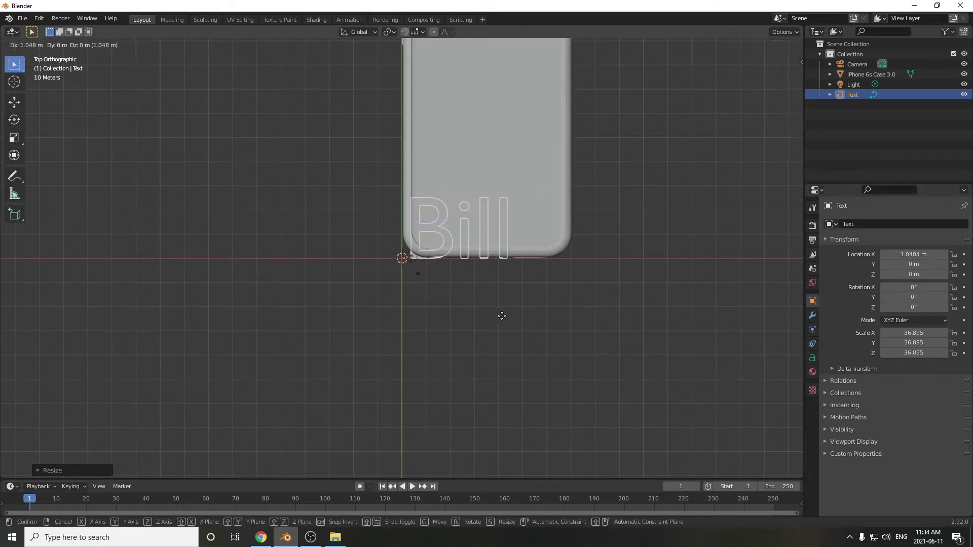
{"action": "left_click", "coordinate": [685, 224]}
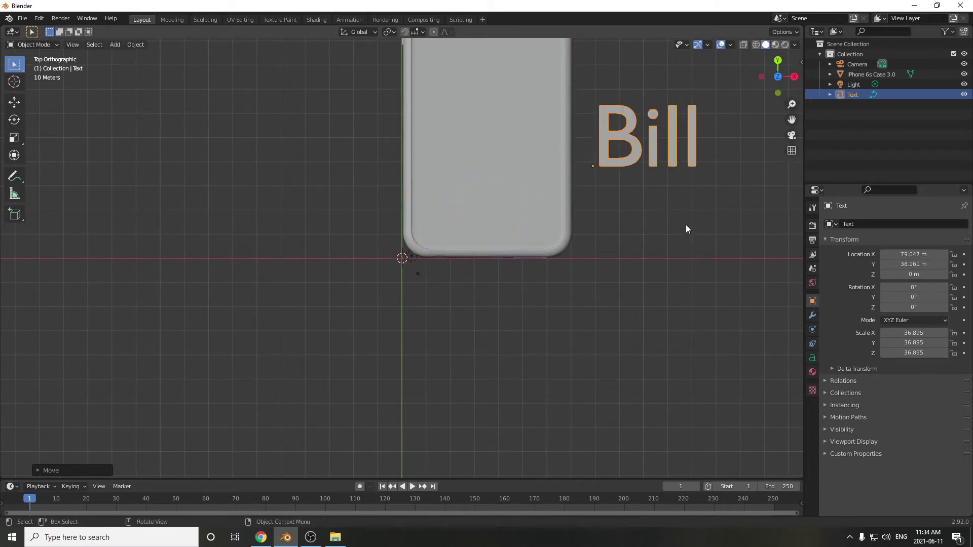
- Add a Solidify modifier to the text object and set its thickness to 0.2 m
{"action": "middle_click_drag", "start_coordinate": [685, 224], "coordinate": [618, 147]}
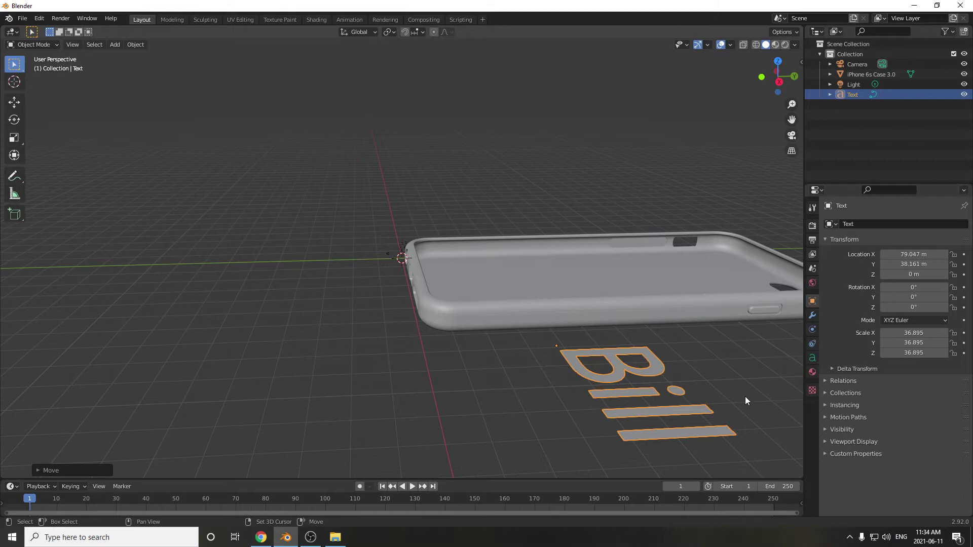
{"action": "middle_click_drag", "start_coordinate": [745, 396], "coordinate": [656, 338], "text": "shift"}
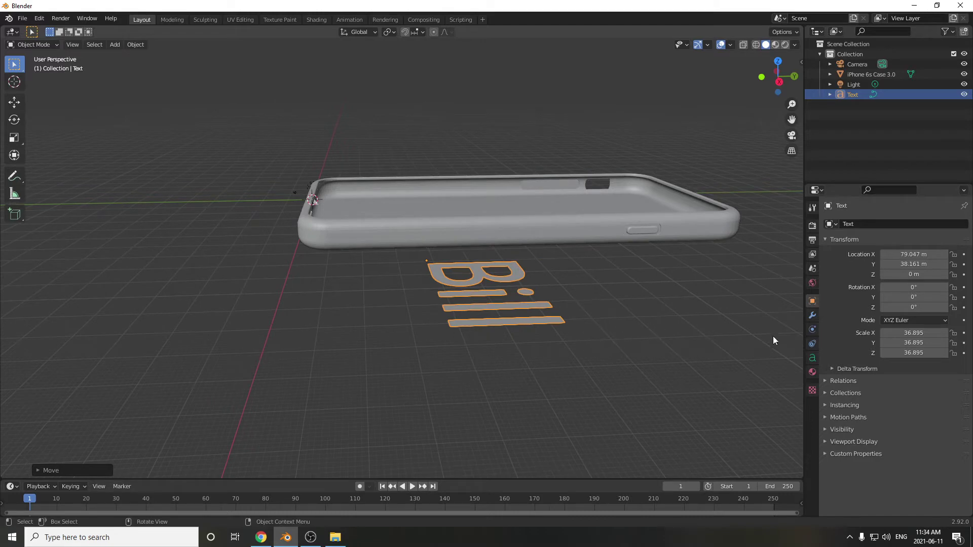
{"action": "left_click", "coordinate": [812, 315]}
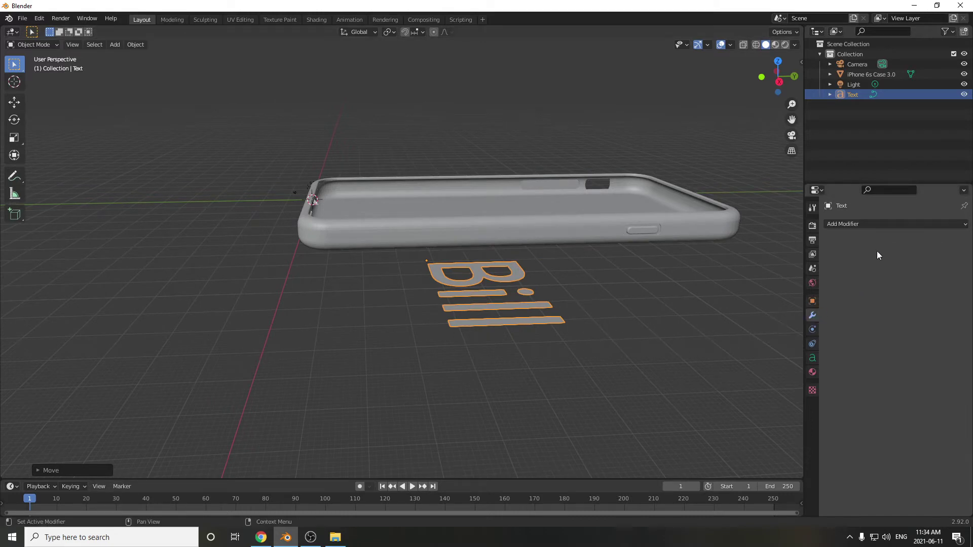
{"action": "left_click", "coordinate": [887, 223]}
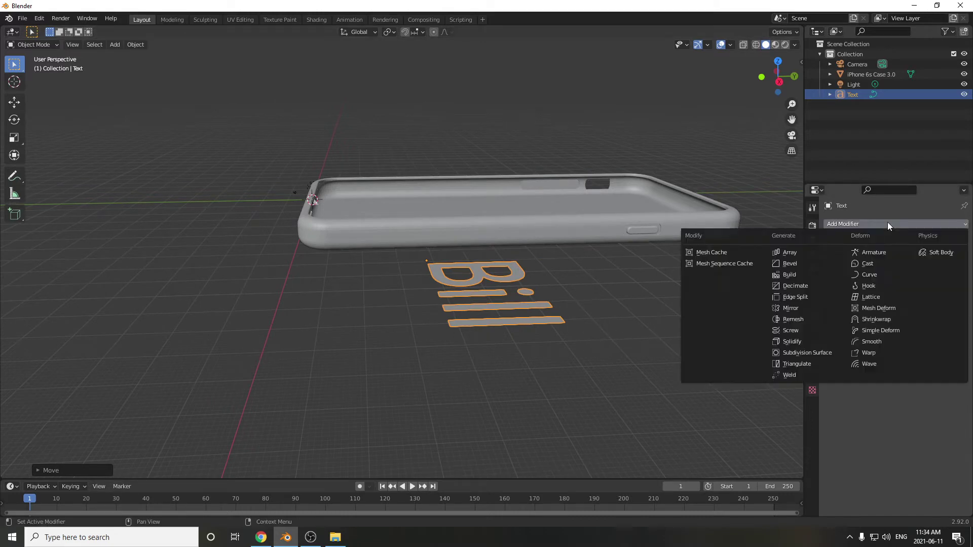
{"action": "left_click", "coordinate": [792, 341]}
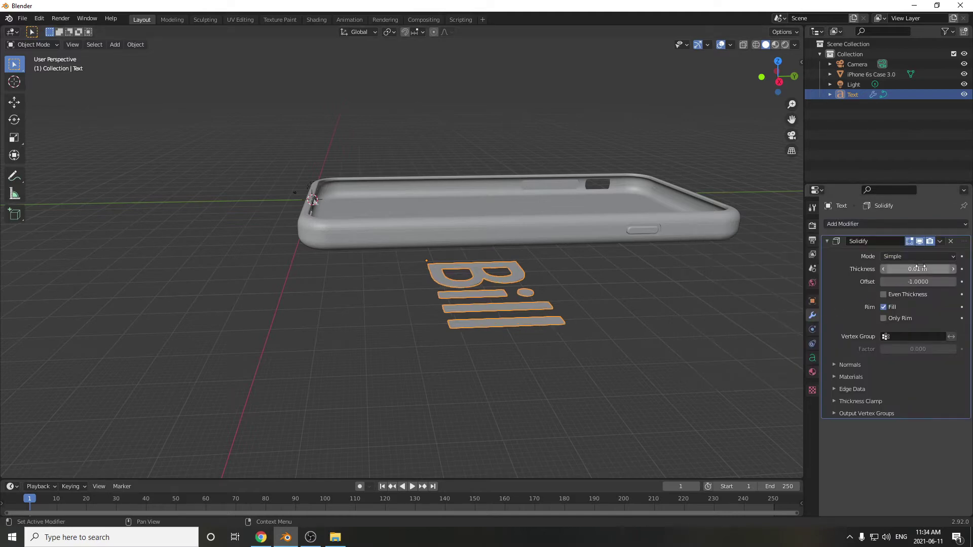
{"action": "left_click_drag", "start_coordinate": [918, 269], "coordinate": [944, 270]}
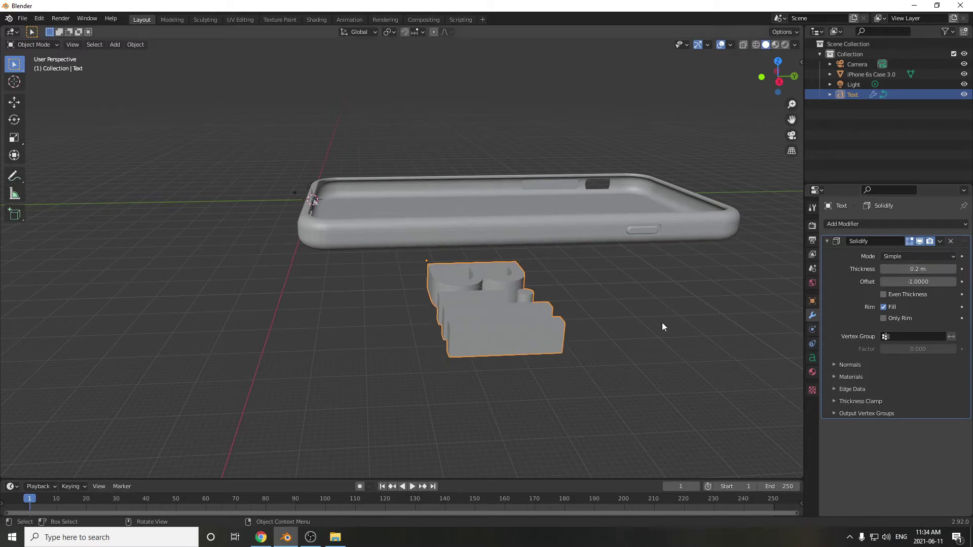
- Convert the solidified text object to a mesh and shade it smooth
{"action": "scroll", "coordinate": [515, 293], "scroll_direction": "up", "scroll_amount": 5}
{"action": "scroll", "coordinate": [637, 345], "scroll_direction": "down", "scroll_amount": 2}
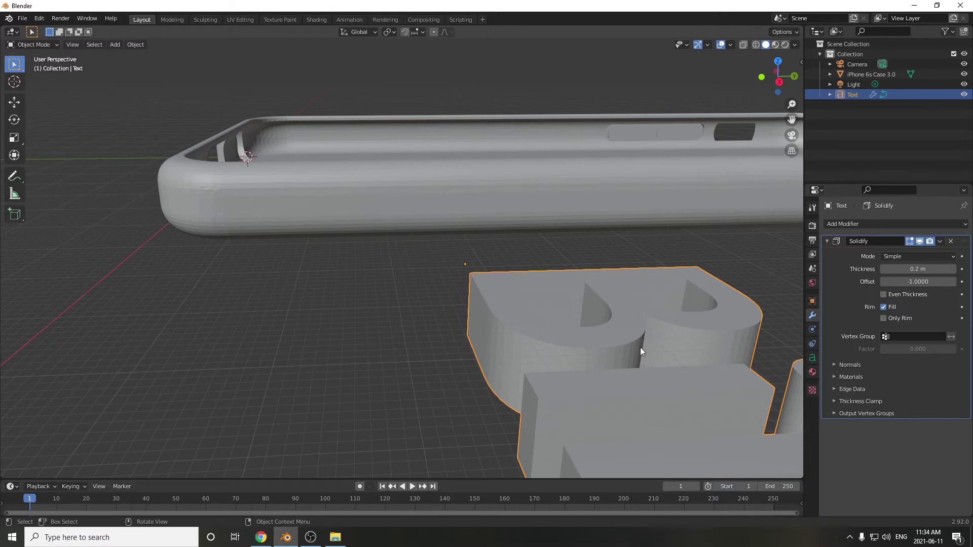
{"action": "right_click", "coordinate": [704, 332]}
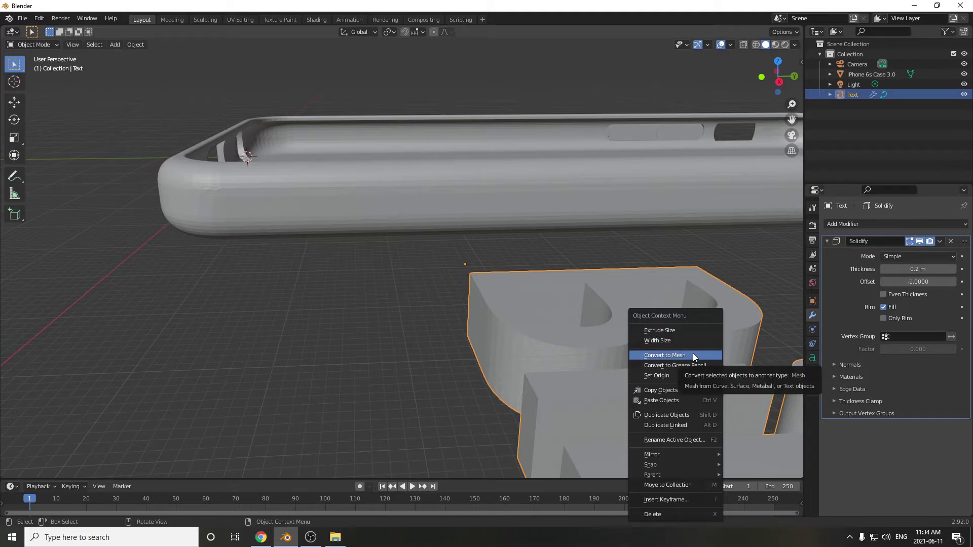
{"action": "left_click", "coordinate": [694, 356]}
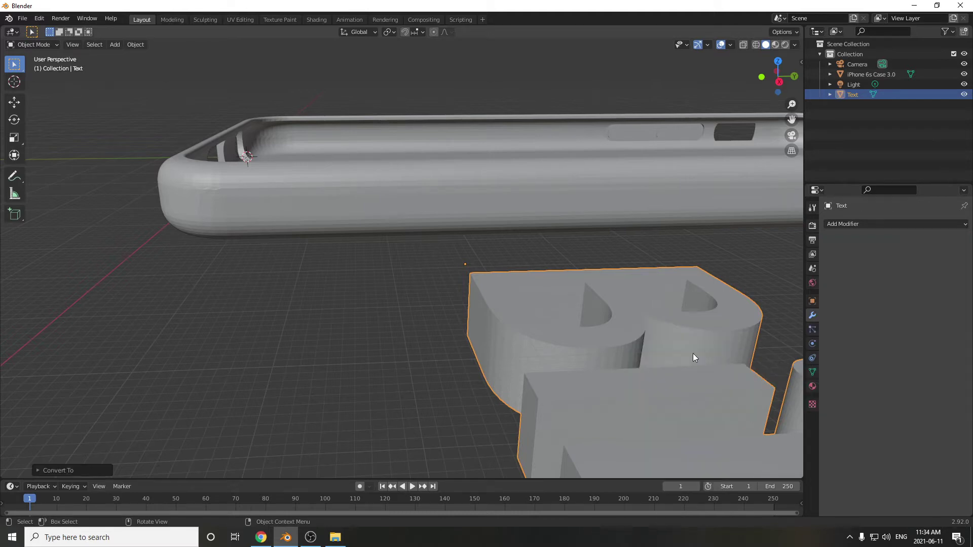
{"action": "right_click", "coordinate": [631, 335]}
{"action": "left_click", "coordinate": [609, 333]}
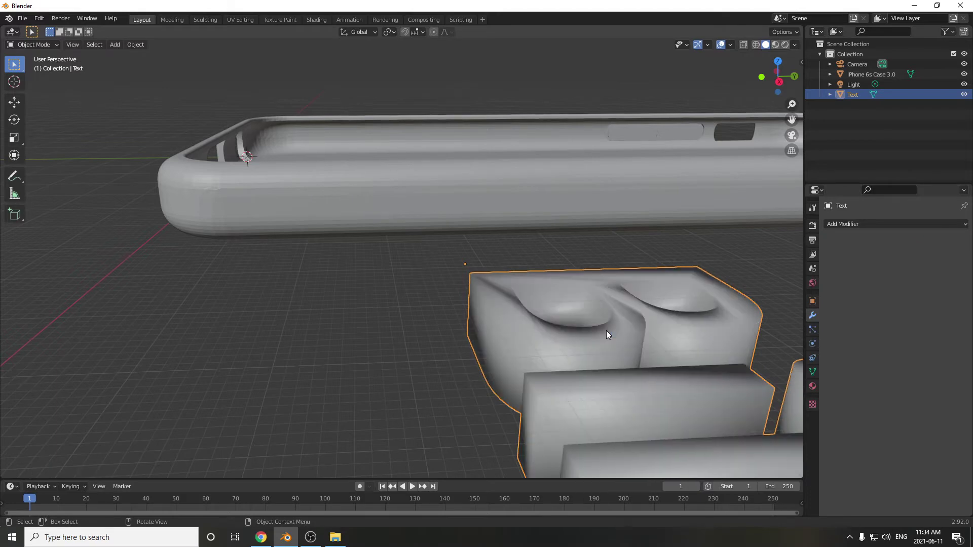
- Enable Auto Smooth at 30° in the text mesh's normals settings
{"action": "middle_click_drag", "start_coordinate": [719, 342], "coordinate": [539, 330]}
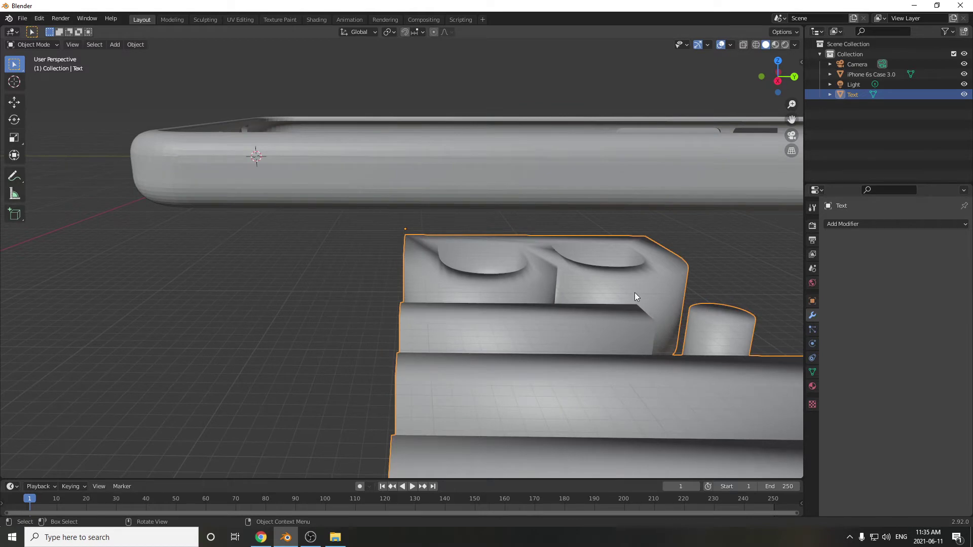
{"action": "left_click", "coordinate": [812, 372]}
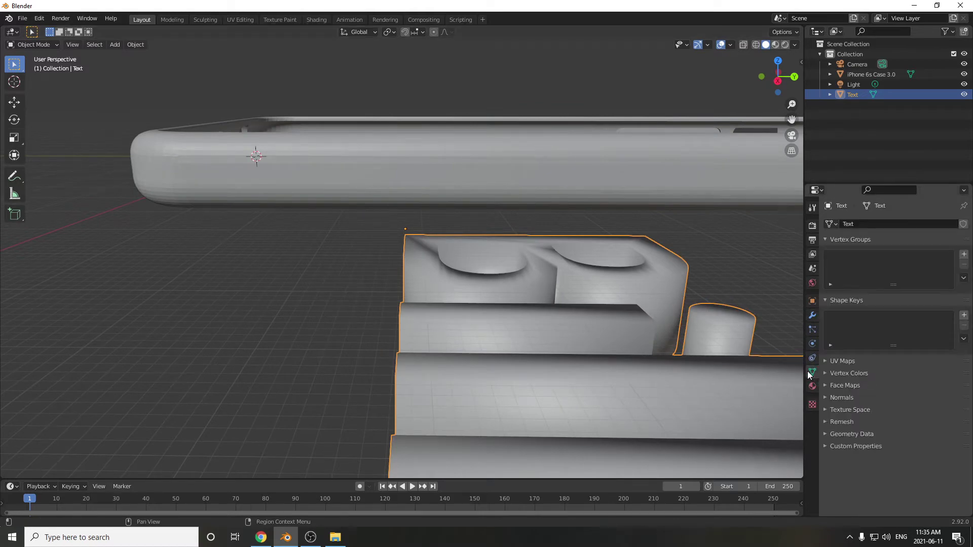
{"action": "left_click", "coordinate": [825, 398]}
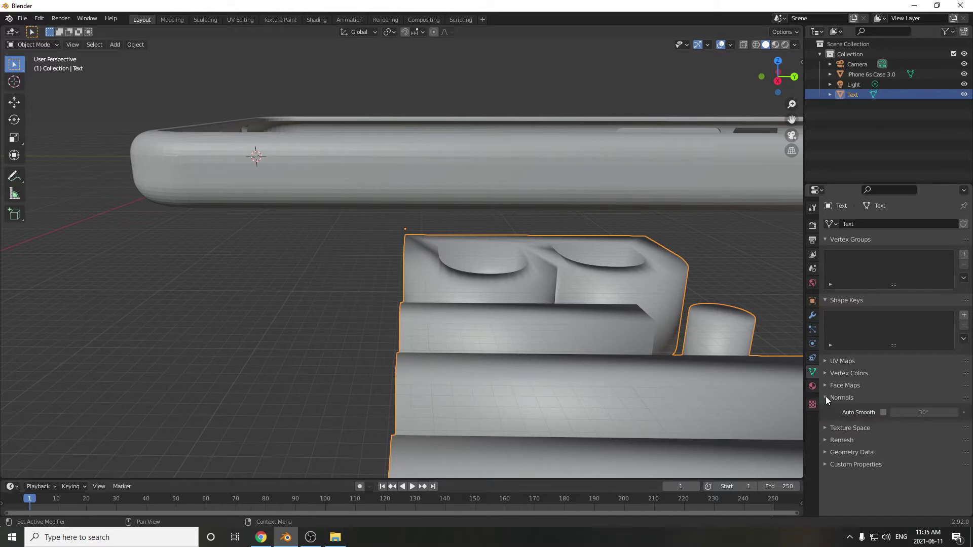
{"action": "left_click", "coordinate": [883, 412]}
{"action": "mouse_move", "coordinate": [630, 334]}
{"action": "middle_mouse_down"}
{"action": "mouse_move", "coordinate": [622, 338]}
{"action": "mouse_move", "coordinate": [647, 321]}
{"action": "middle_mouse_up"}
{"action": "scroll", "coordinate": [631, 337], "scroll_direction": "up", "scroll_amount": 4}
{"action": "scroll", "coordinate": [631, 337], "scroll_direction": "down", "scroll_amount": 6}
{"action": "scroll", "coordinate": [631, 337], "scroll_direction": "down", "scroll_amount": 3}
- Move the text over the phone case in the top view, and raise it partway through the case's back in the right view
{"action": "key", "text": "KP_7"}
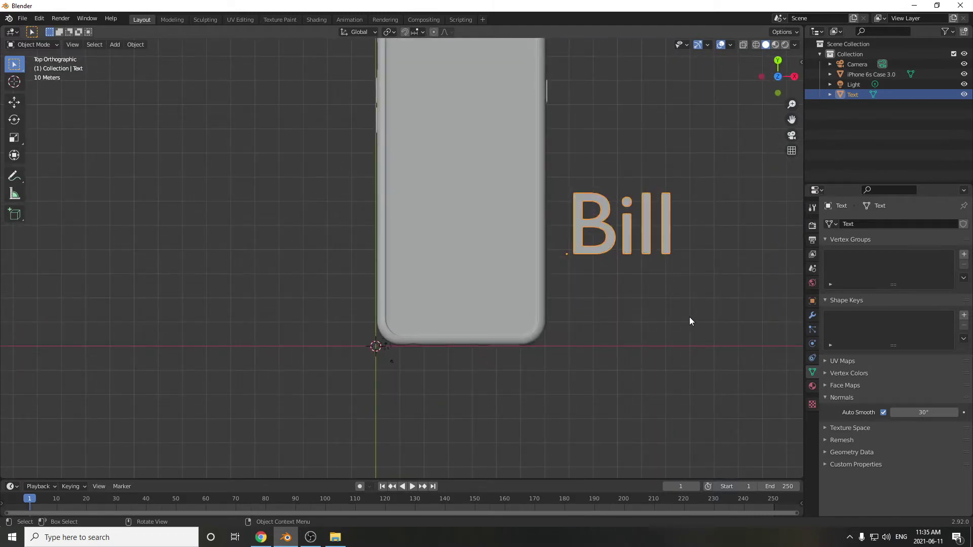
{"action": "key", "text": "g"}
{"action": "left_click", "coordinate": [491, 280]}
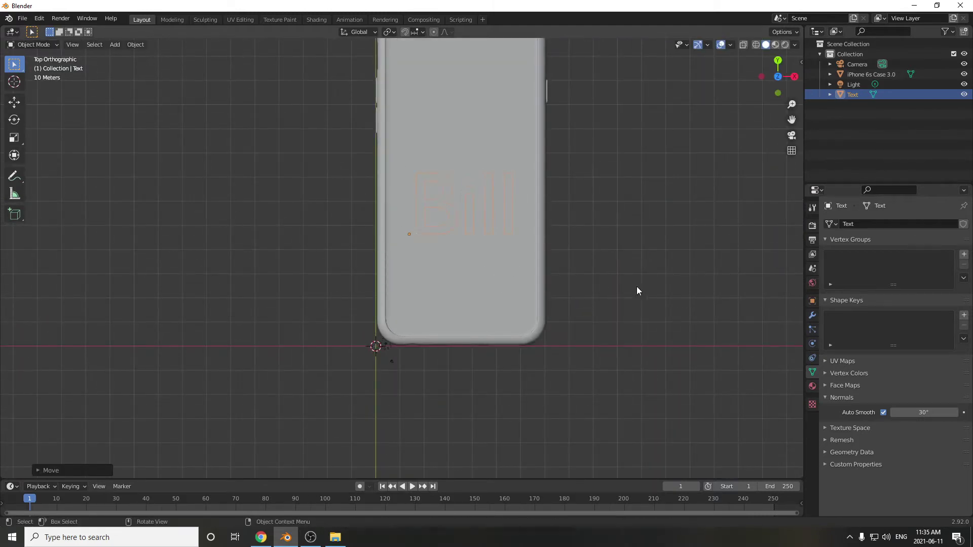
{"action": "middle_click_drag", "start_coordinate": [636, 287], "coordinate": [532, 180]}
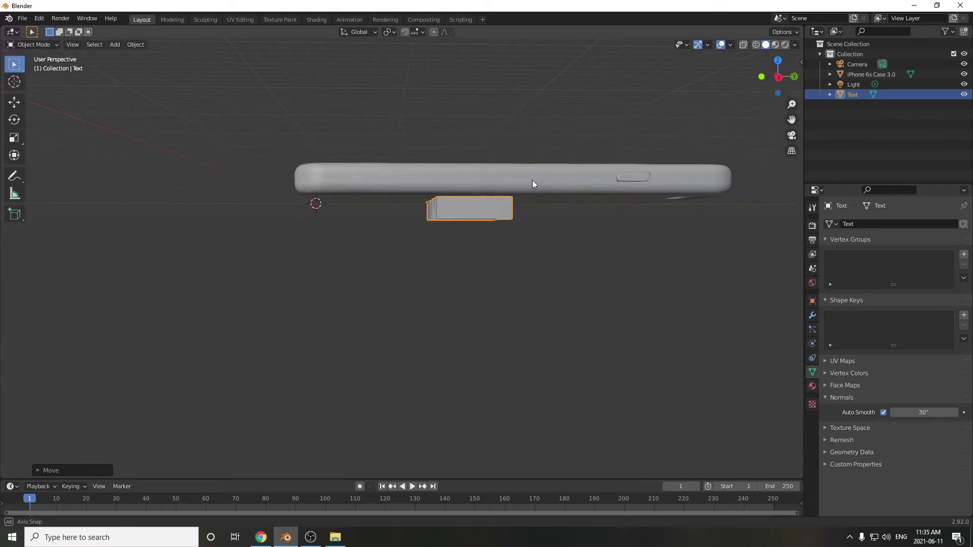
{"action": "key", "text": "KP_3"}
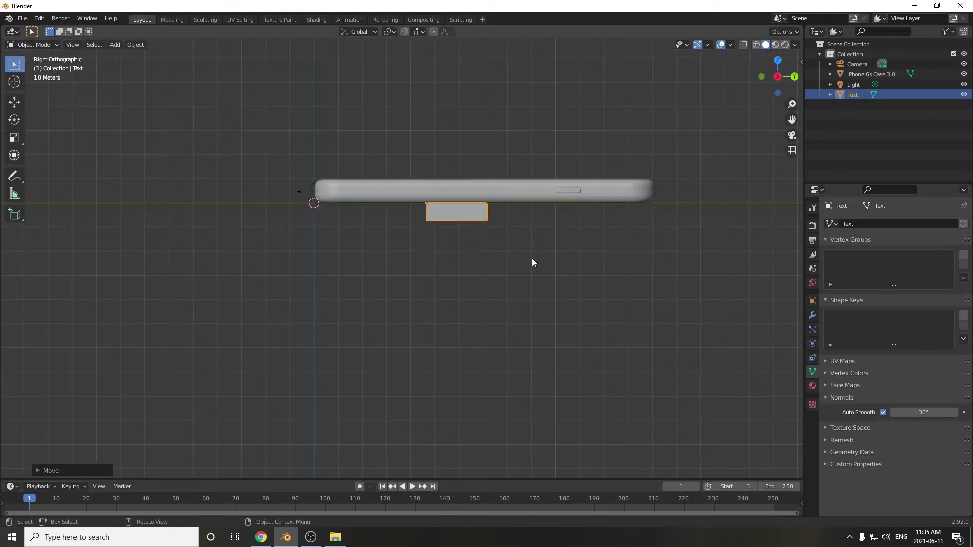
{"action": "key", "text": "g"}
{"action": "left_click", "coordinate": [515, 278]}
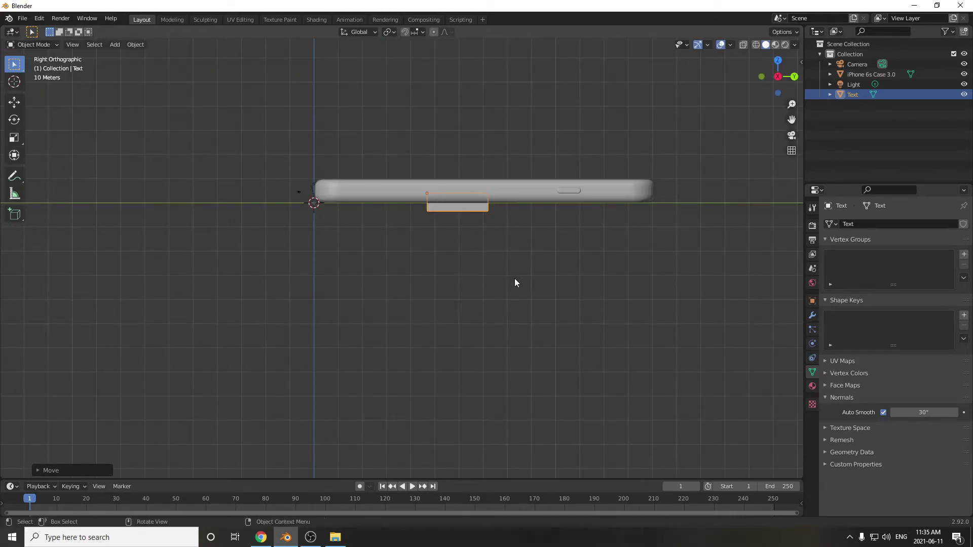
- Rotate the text about 180° in the front orthographic view so it reads correctly from outside the case
{"action": "middle_click_drag", "start_coordinate": [497, 205], "coordinate": [561, 266]}
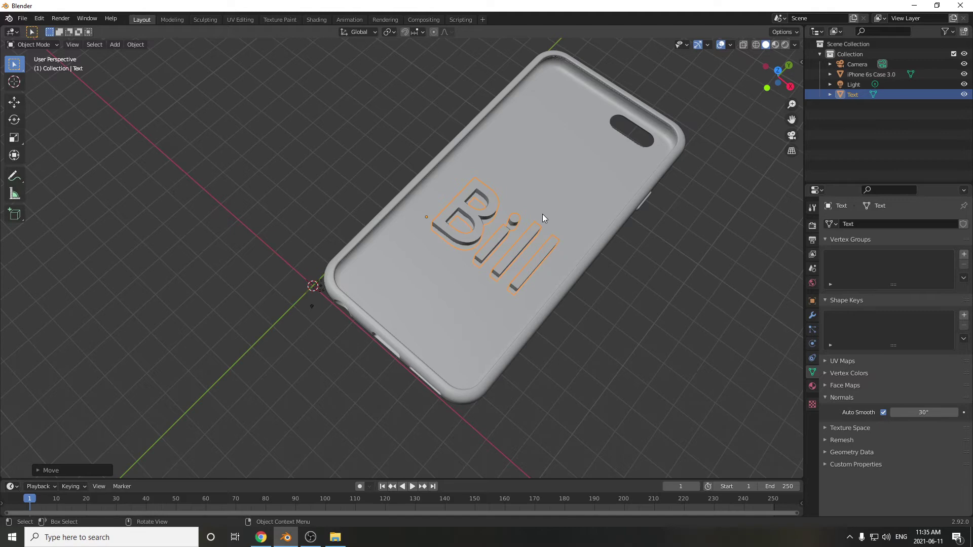
{"action": "middle_click_drag", "start_coordinate": [628, 321], "coordinate": [494, 269]}
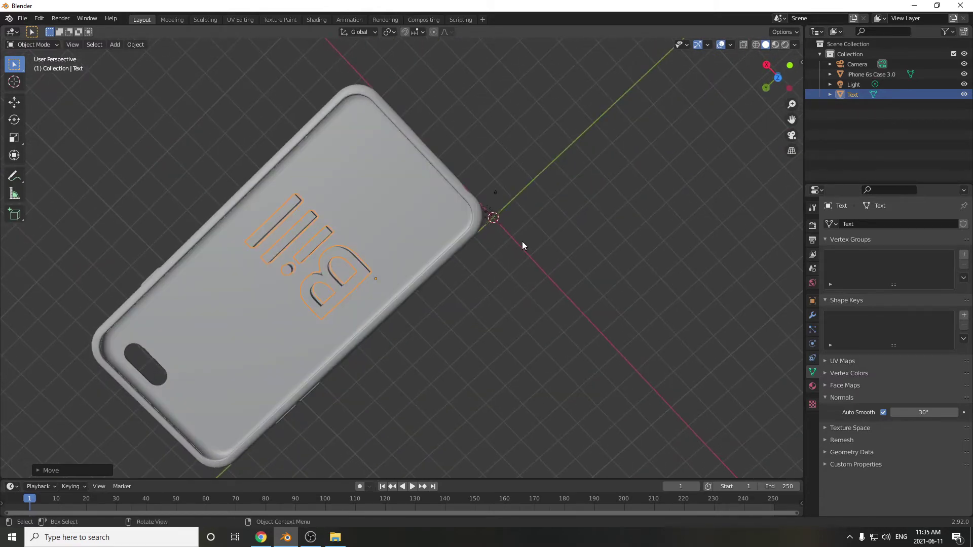
{"action": "key", "text": "KP_1"}
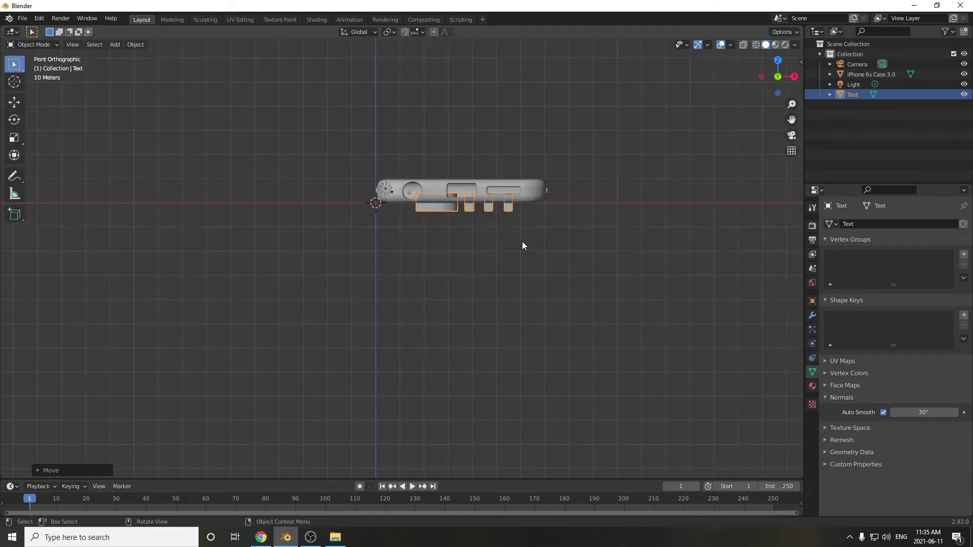
{"action": "middle_click_drag", "start_coordinate": [512, 245], "coordinate": [580, 278]}
{"action": "key", "text": "KP_1"}
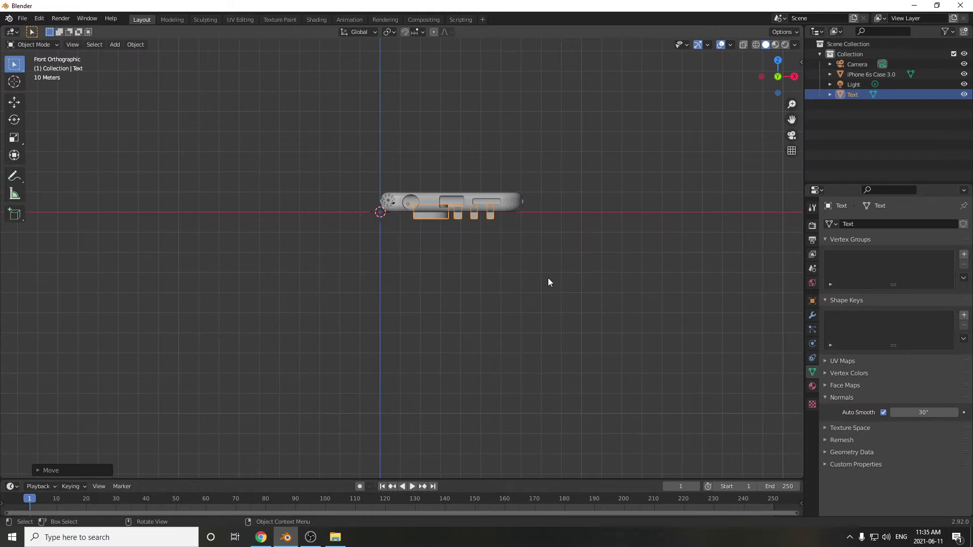
{"action": "key", "text": "r"}
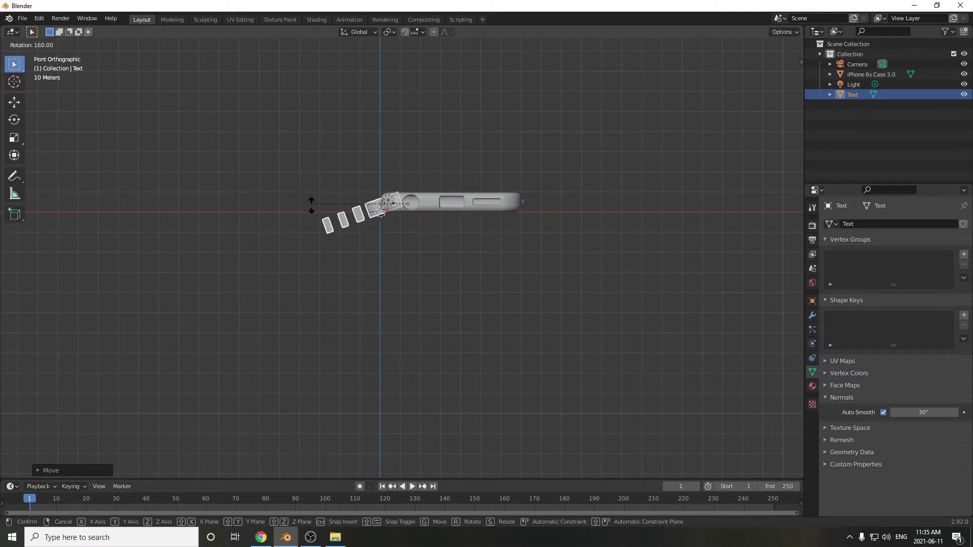
{"action": "left_click", "coordinate": [322, 174]}
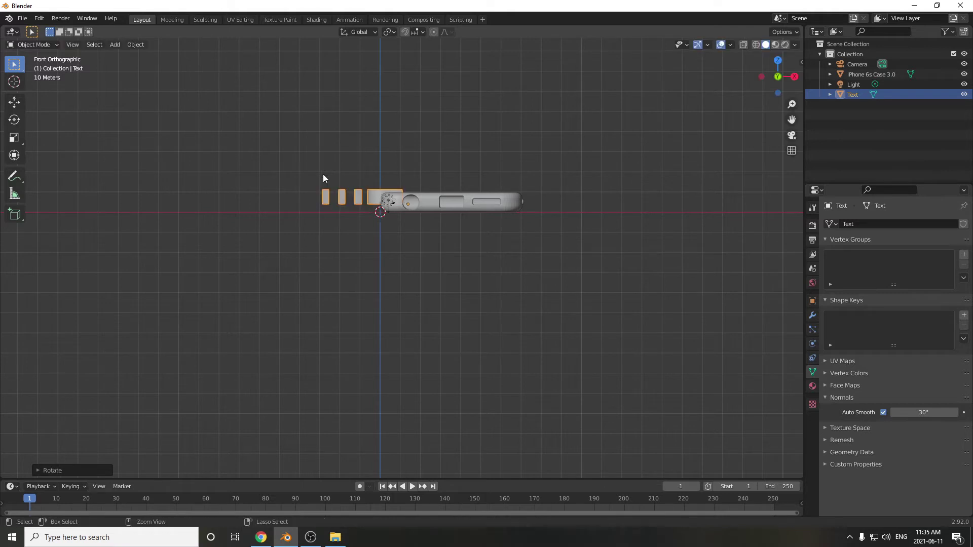
- Move the flipped text back through the case's back wall in the front view and adjust its placement on the case in the top view
{"action": "key", "text": "g"}
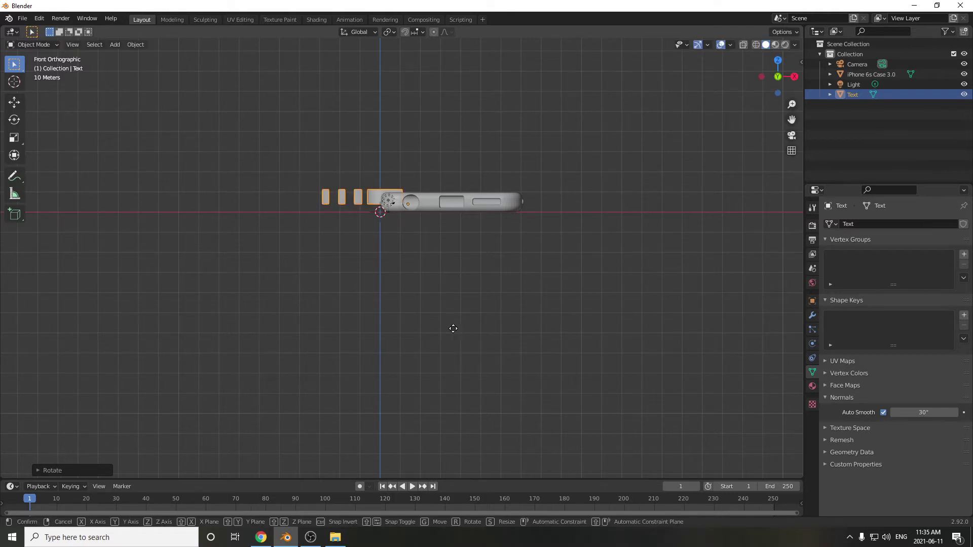
{"action": "left_click", "coordinate": [531, 340]}
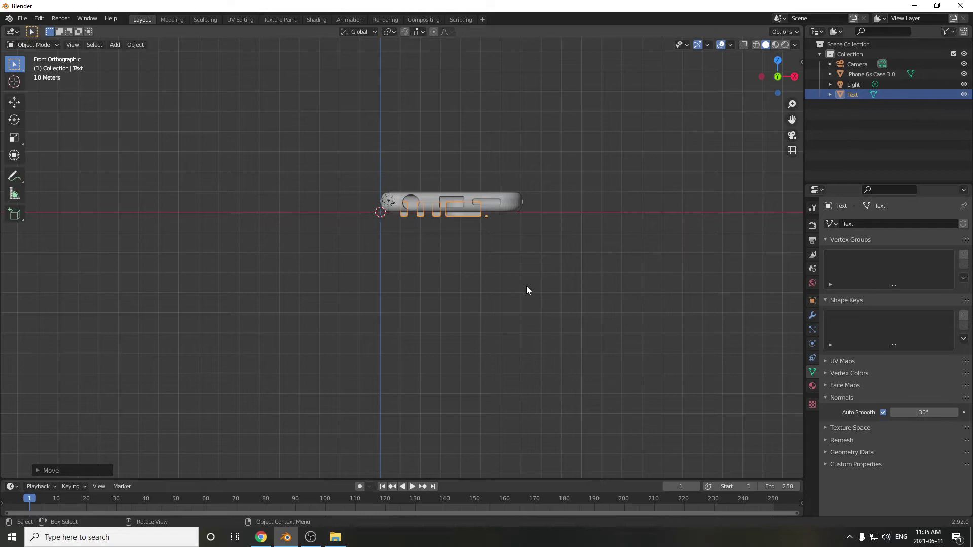
{"action": "middle_click_drag", "start_coordinate": [526, 286], "coordinate": [510, 278]}
{"action": "key", "text": "KP_7"}
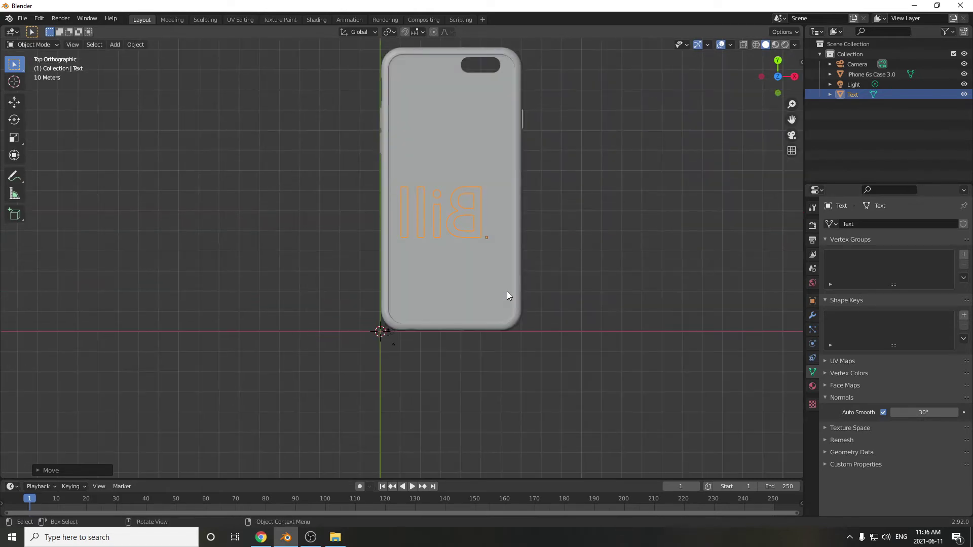
{"action": "key", "text": "g"}
{"action": "left_click", "coordinate": [504, 276]}
{"action": "key", "text": "KP_3"}
{"action": "middle_click_drag", "start_coordinate": [512, 267], "coordinate": [609, 350]}
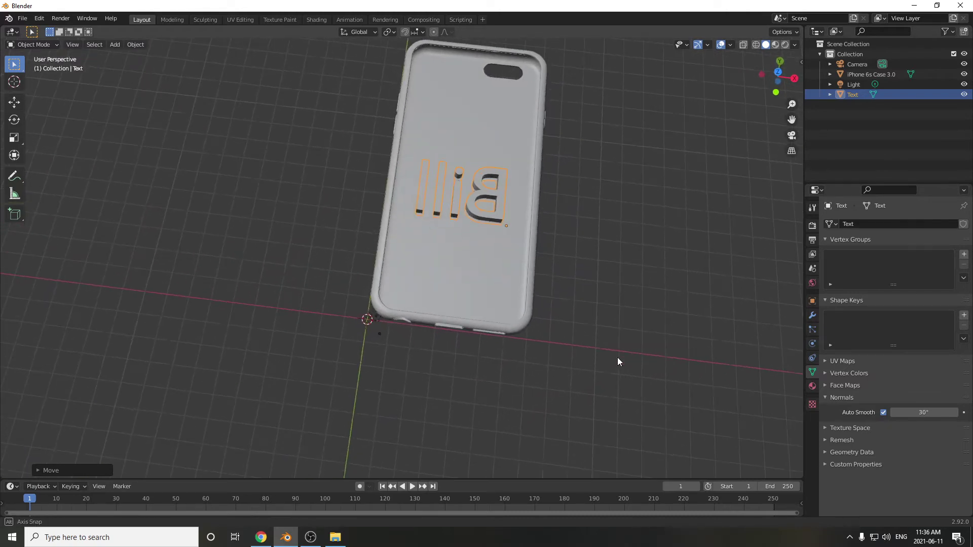
- Add a Boolean Difference modifier to the iPhone 6s case with the Text object as cutter, and apply it
{"action": "left_click", "coordinate": [481, 295]}
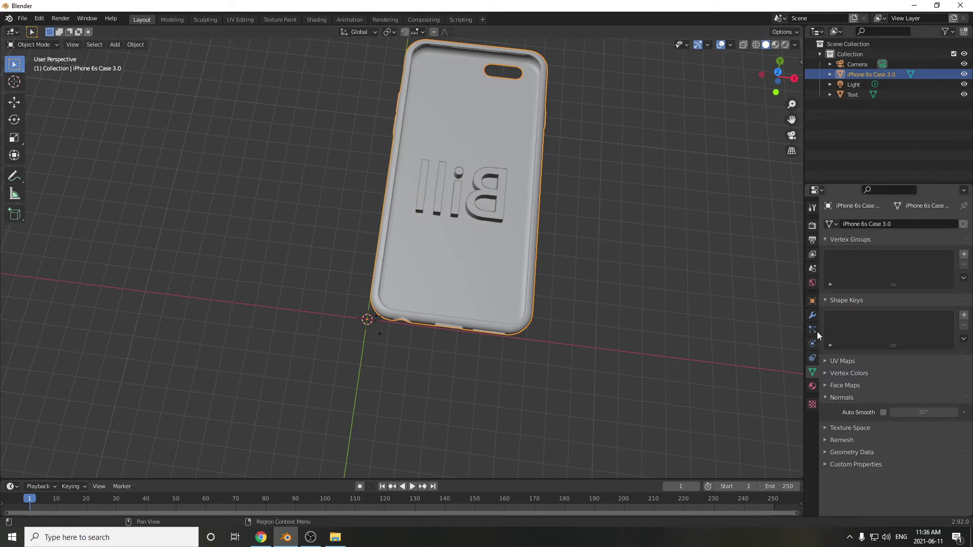
{"action": "left_click", "coordinate": [812, 315]}
{"action": "left_click", "coordinate": [847, 226]}
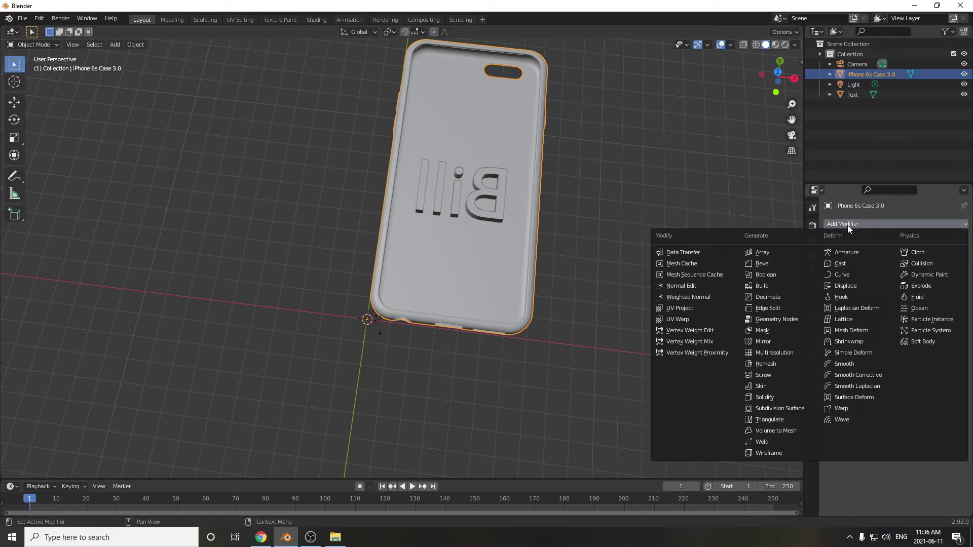
{"action": "left_click", "coordinate": [766, 274]}
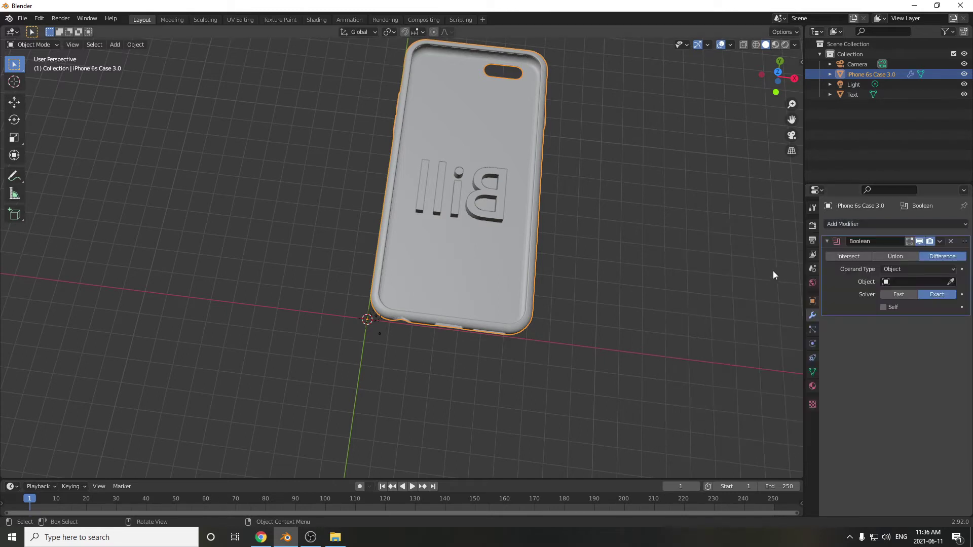
{"action": "left_click", "coordinate": [951, 282]}
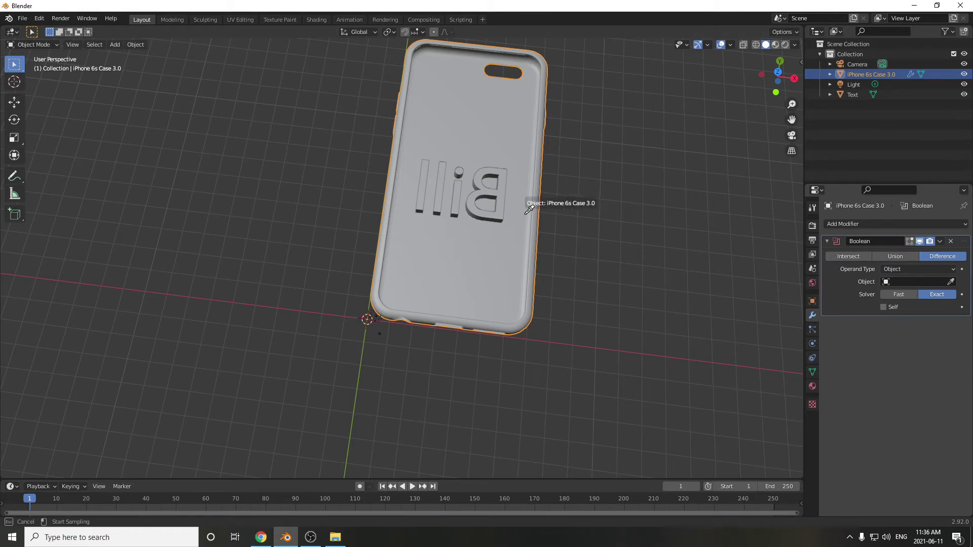
{"action": "left_click", "coordinate": [502, 211]}
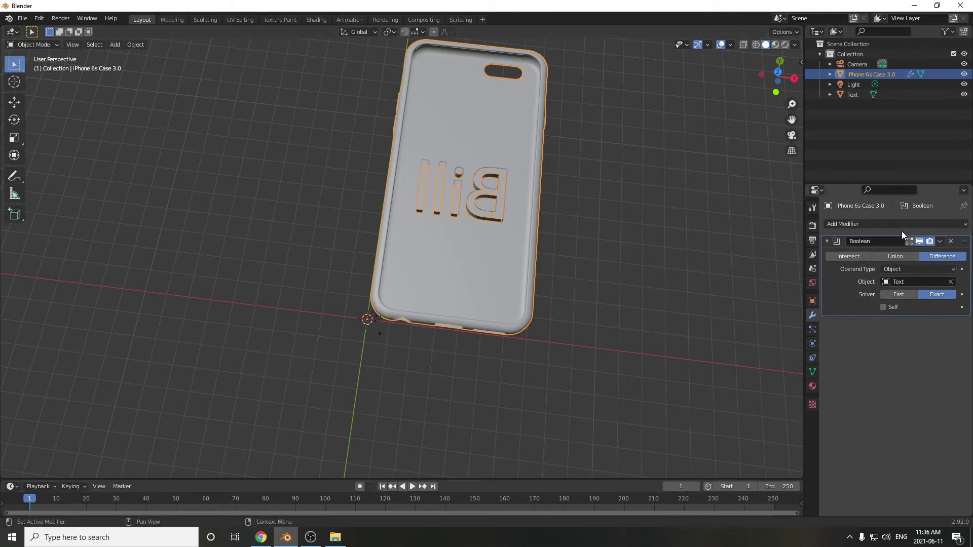
{"action": "left_click", "coordinate": [940, 241]}
{"action": "left_click", "coordinate": [899, 252]}
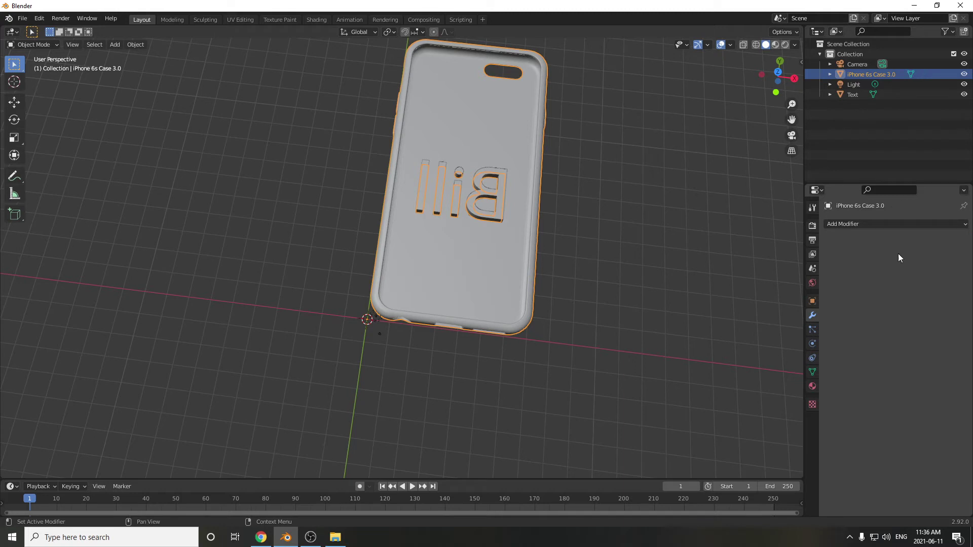
- Move the cutter text out of the phone case and place it on the empty grid beside the case
{"action": "left_click", "coordinate": [494, 218]}
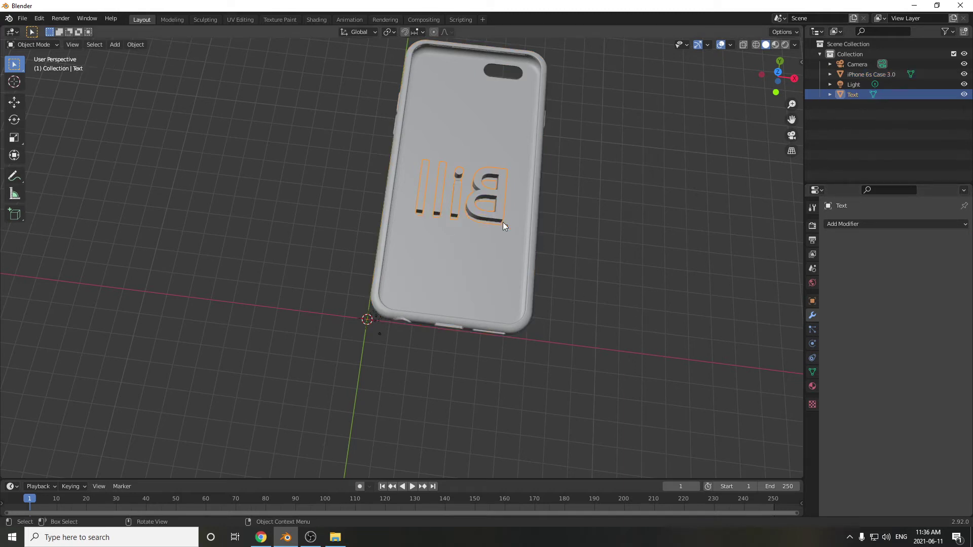
{"action": "left_click_drag", "start_coordinate": [500, 227], "coordinate": [699, 281]}
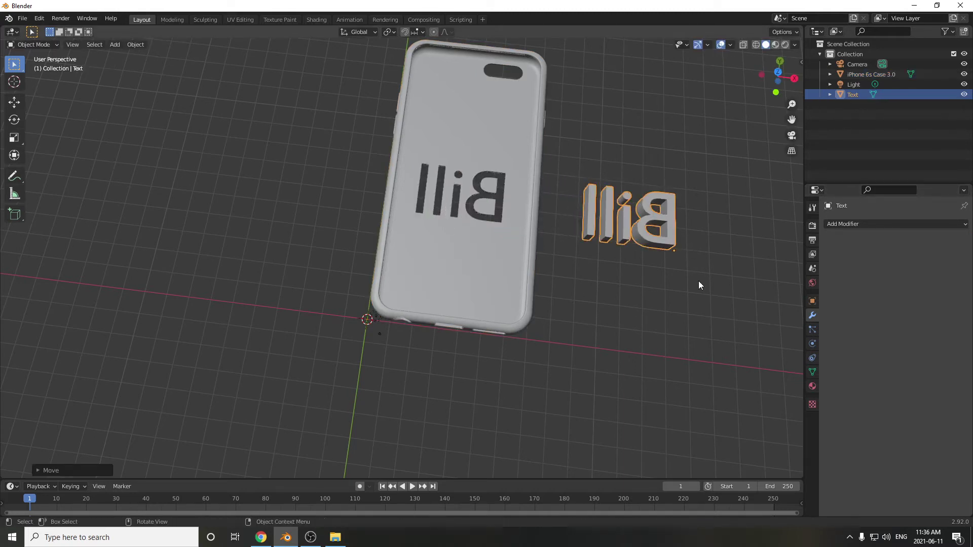
{"action": "key", "text": "x"}
{"action": "left_click", "coordinate": [727, 266]}
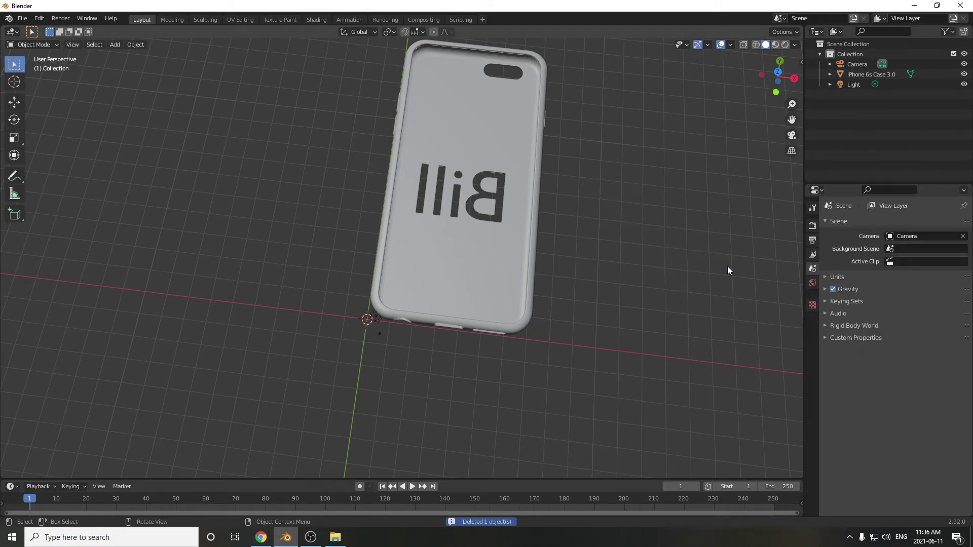
{"action": "key", "text": "ctrl+z"}
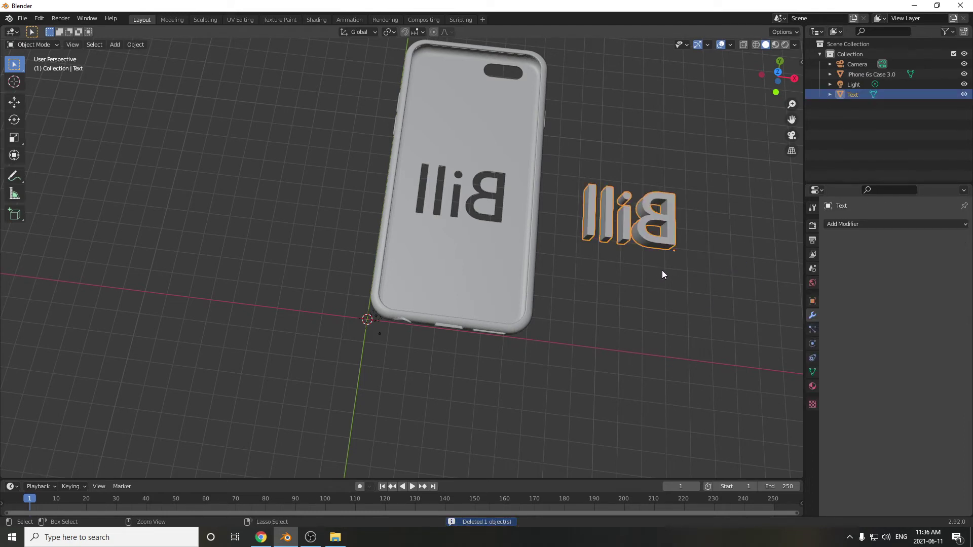
- Save the project in the Downloads folder as Case.blend
{"action": "left_click", "coordinate": [23, 19]}
{"action": "left_click", "coordinate": [41, 84]}
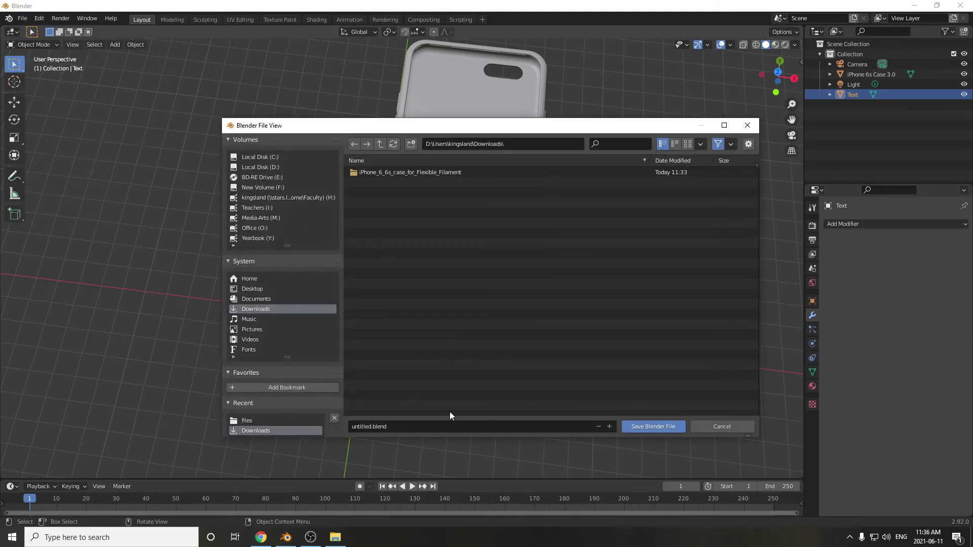
{"action": "left_click", "coordinate": [406, 429]}
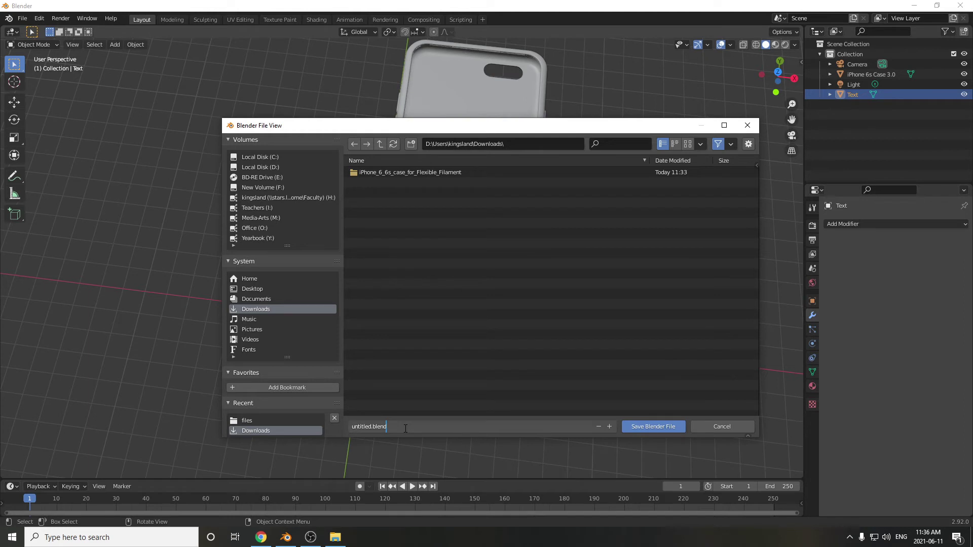
{"action": "key", "text": "BackSpace"}
{"action": "key", "text": "BackSpace"}
{"action": "key", "text": "BackSpace"}
{"action": "key", "text": "BackSpace"}
{"action": "key", "text": "BackSpace"}
{"action": "key", "text": "BackSpace"}
{"action": "key", "text": "BackSpace"}
{"action": "key", "text": "BackSpace"}
{"action": "key", "text": "BackSpace"}
{"action": "key", "text": "BackSpace"}
{"action": "key", "text": "BackSpace"}
{"action": "key", "text": "BackSpace"}
{"action": "key", "text": "BackSpace"}
{"action": "key", "text": "BackSpace"}
{"action": "type", "text": "case"}
{"action": "key", "text": "Return"}
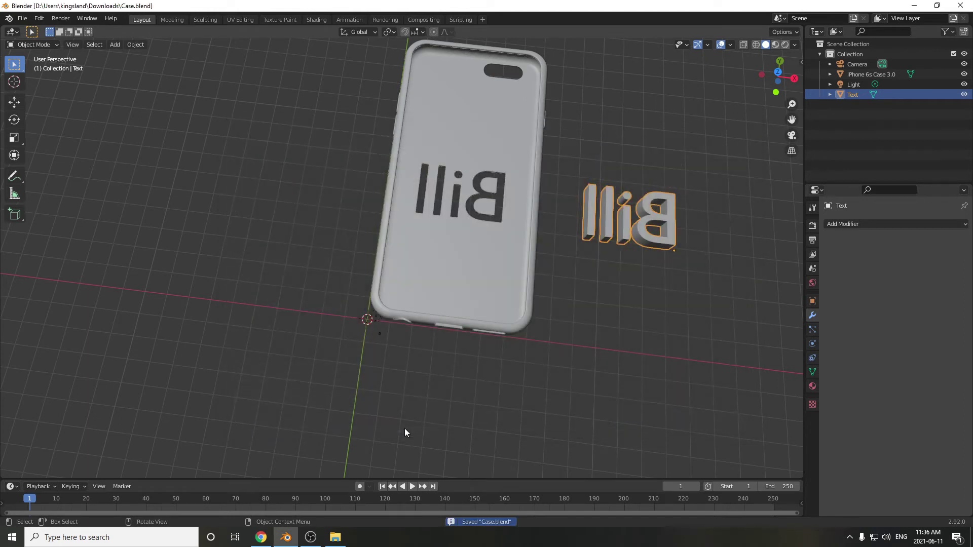
- Delete the cutter text object beside the phone case
{"action": "key", "text": "x"}
{"action": "left_click", "coordinate": [647, 265]}
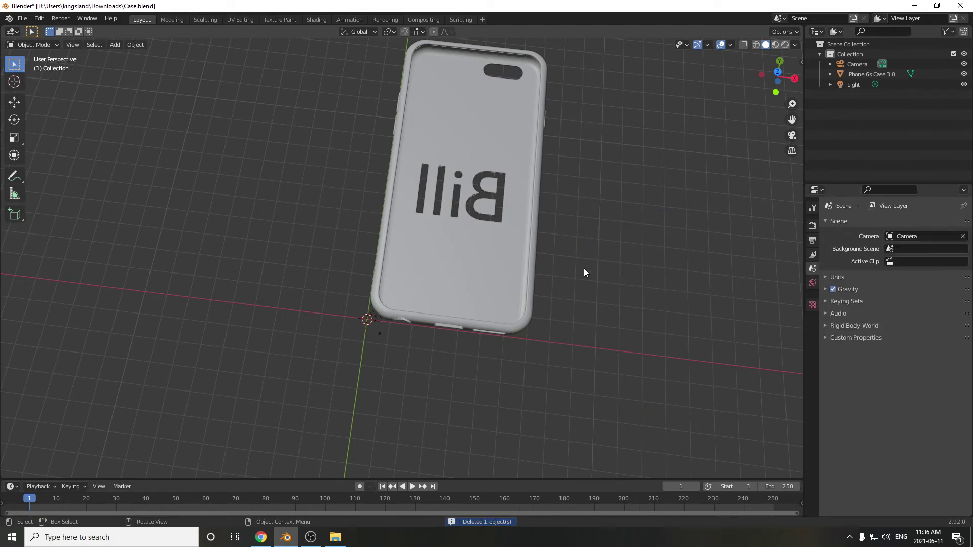
- In Edit Mode with wireframe shading, circle-select both loose islands inside the cut-out letter B of the case and delete their vertices
{"action": "middle_click_drag", "start_coordinate": [587, 272], "coordinate": [600, 234]}
{"action": "scroll", "coordinate": [473, 197], "scroll_direction": "up", "scroll_amount": 4}
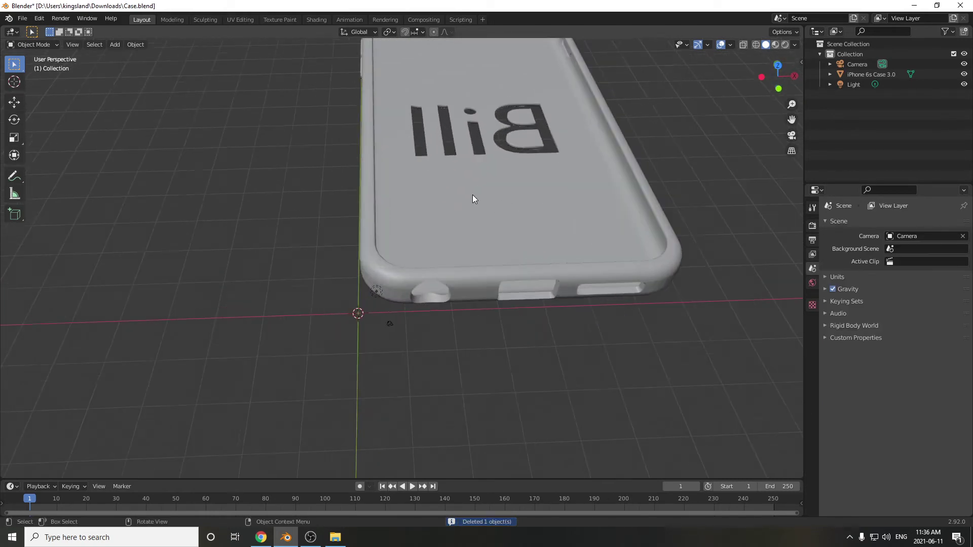
{"action": "key", "text": "KP_7"}
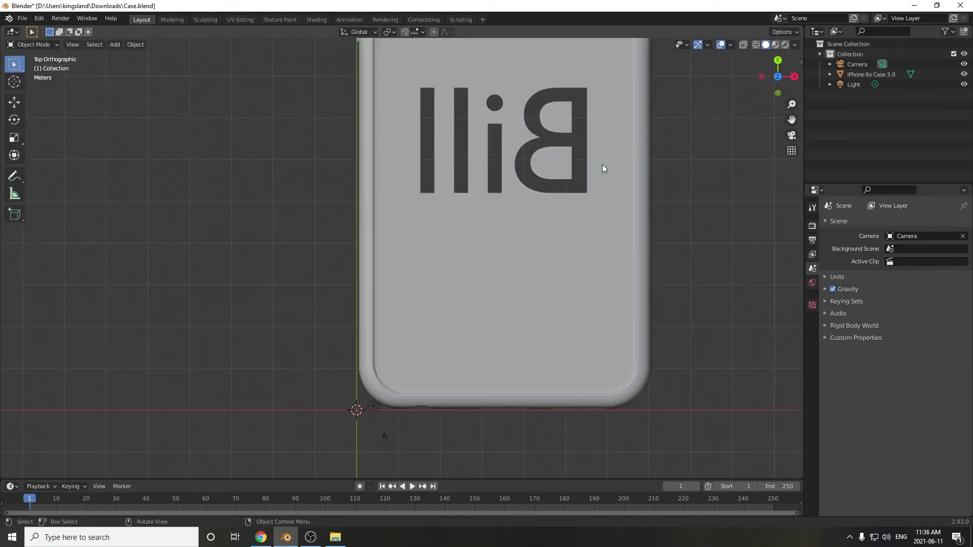
{"action": "left_click", "coordinate": [557, 164]}
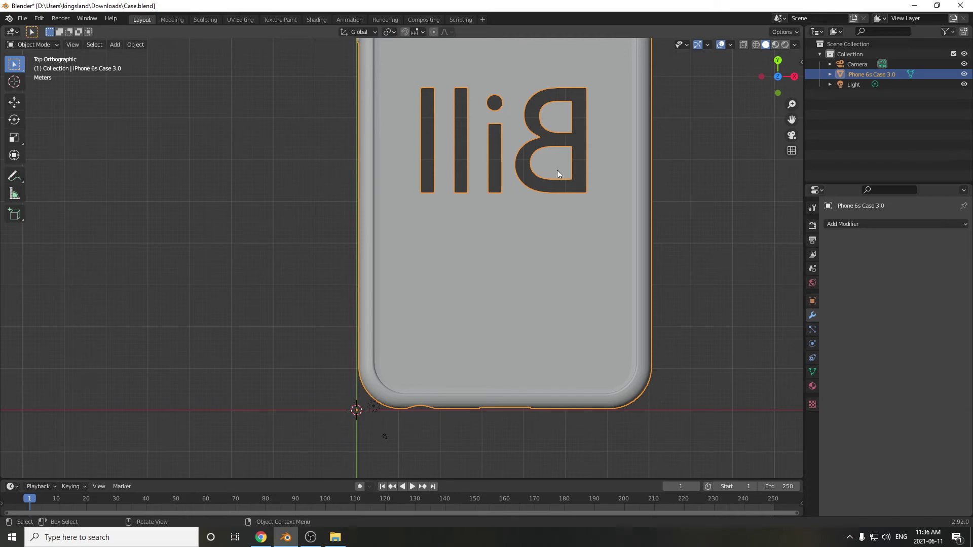
{"action": "scroll", "coordinate": [558, 169], "scroll_direction": "up", "scroll_amount": 2}
{"action": "middle_click_drag", "start_coordinate": [610, 163], "coordinate": [451, 290], "text": "shift"}
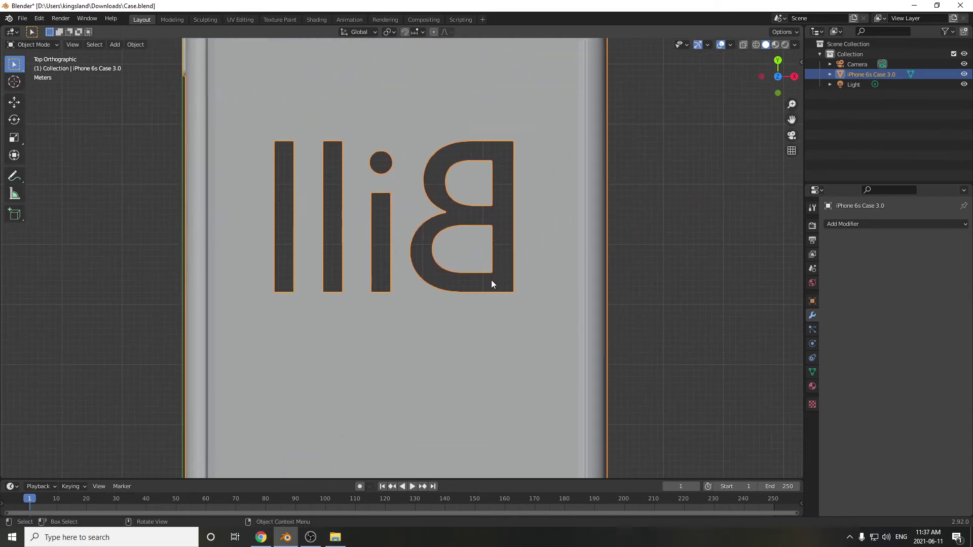
{"action": "key", "text": "Tab"}
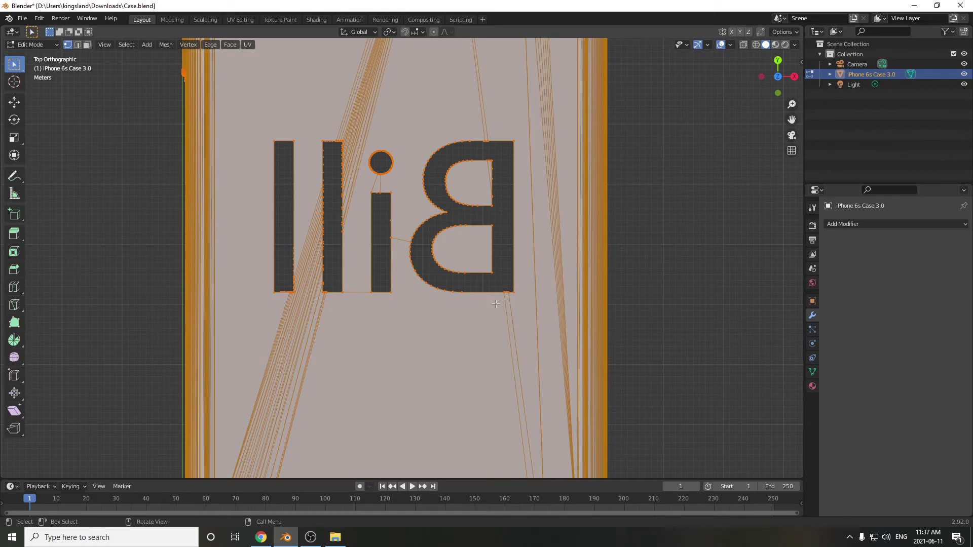
{"action": "key", "text": "alt+a"}
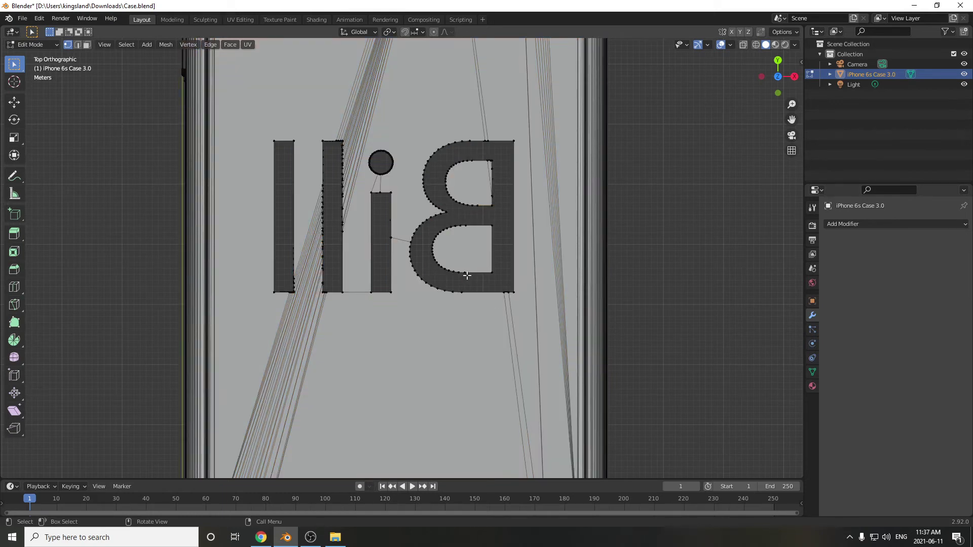
{"action": "key", "text": "b"}
{"action": "left_click_drag", "start_coordinate": [500, 218], "coordinate": [501, 270]}
{"action": "left_click", "coordinate": [756, 47]}
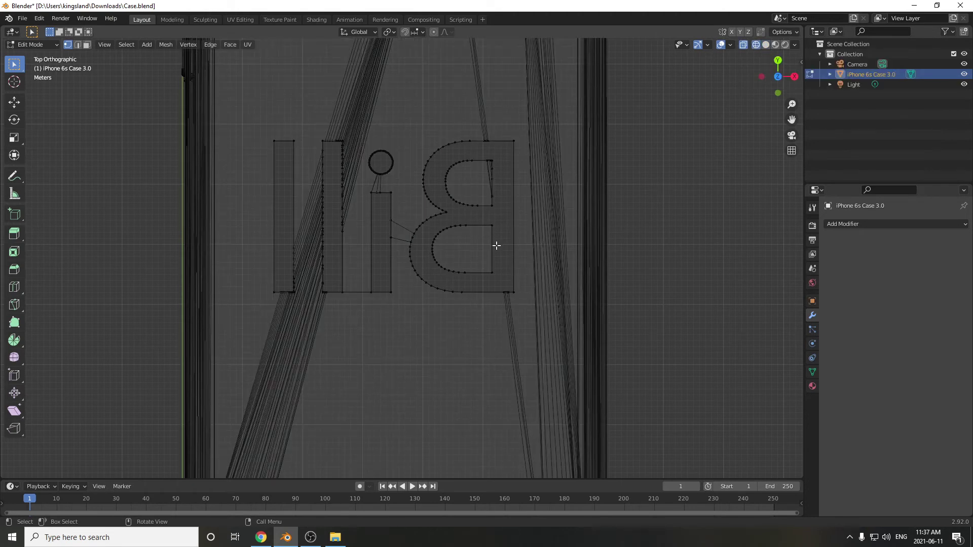
{"action": "key", "text": "c"}
{"action": "mouse_move", "coordinate": [490, 242]}
{"action": "left_mouse_down"}
{"action": "mouse_move", "coordinate": [487, 226]}
{"action": "mouse_move", "coordinate": [450, 230]}
{"action": "mouse_move", "coordinate": [437, 253]}
{"action": "mouse_move", "coordinate": [480, 270]}
{"action": "mouse_move", "coordinate": [501, 226]}
{"action": "mouse_move", "coordinate": [497, 200]}
{"action": "mouse_move", "coordinate": [454, 182]}
{"action": "mouse_move", "coordinate": [467, 161]}
{"action": "mouse_move", "coordinate": [491, 165]}
{"action": "mouse_move", "coordinate": [482, 186]}
{"action": "left_mouse_up"}
{"action": "right_click", "coordinate": [487, 185]}
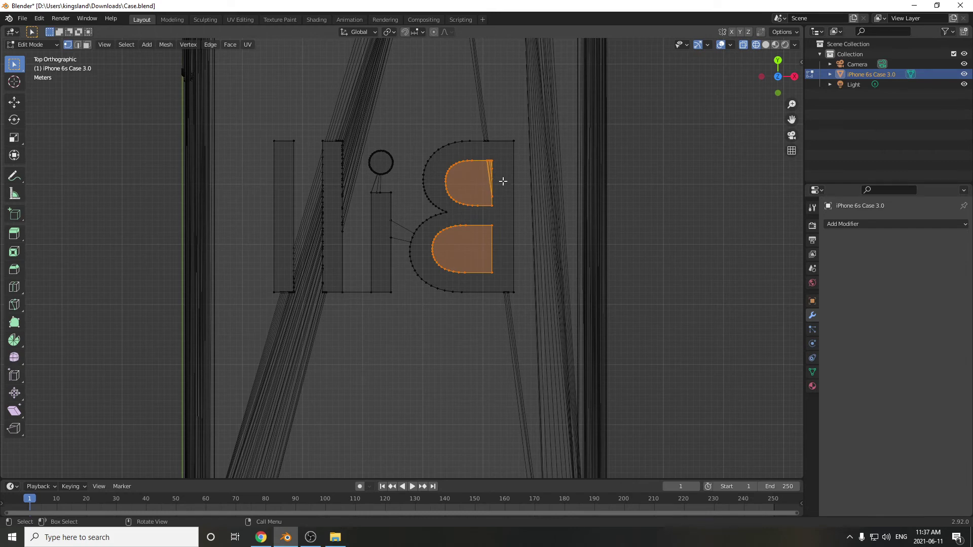
{"action": "key", "text": "x"}
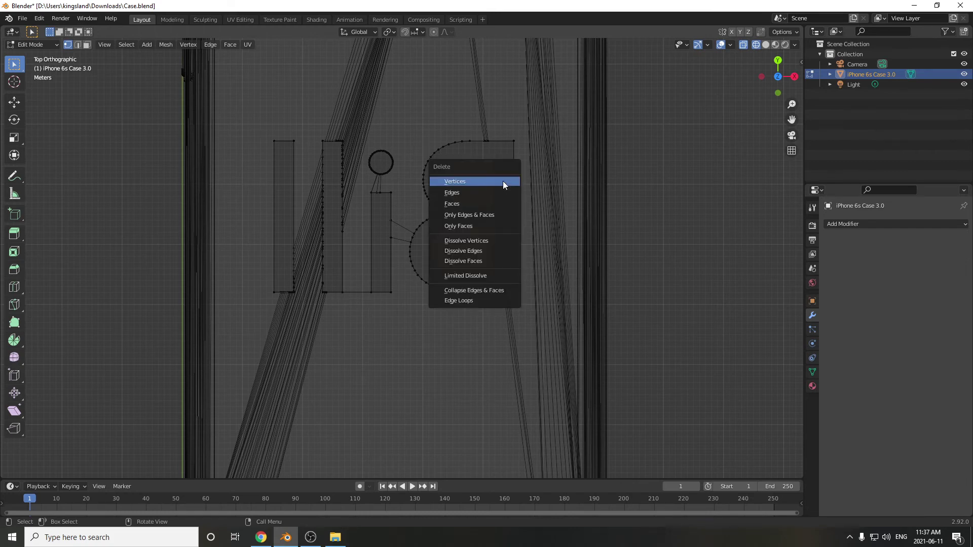
{"action": "left_click", "coordinate": [503, 180]}
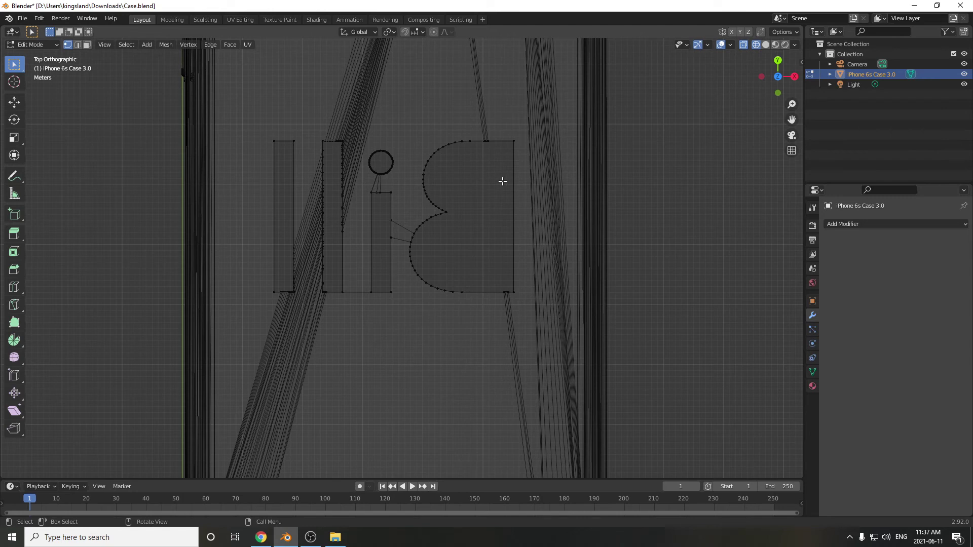
{"action": "key", "text": "Tab"}
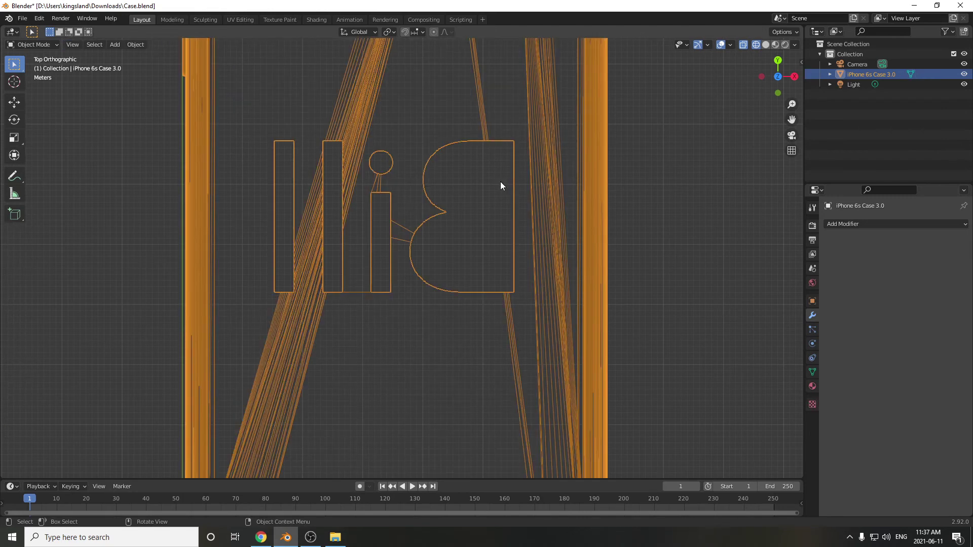
- Show the case in Material Preview shading and examine the cut-out name from the outside back, the bottom end and the top
{"action": "left_click", "coordinate": [776, 44]}
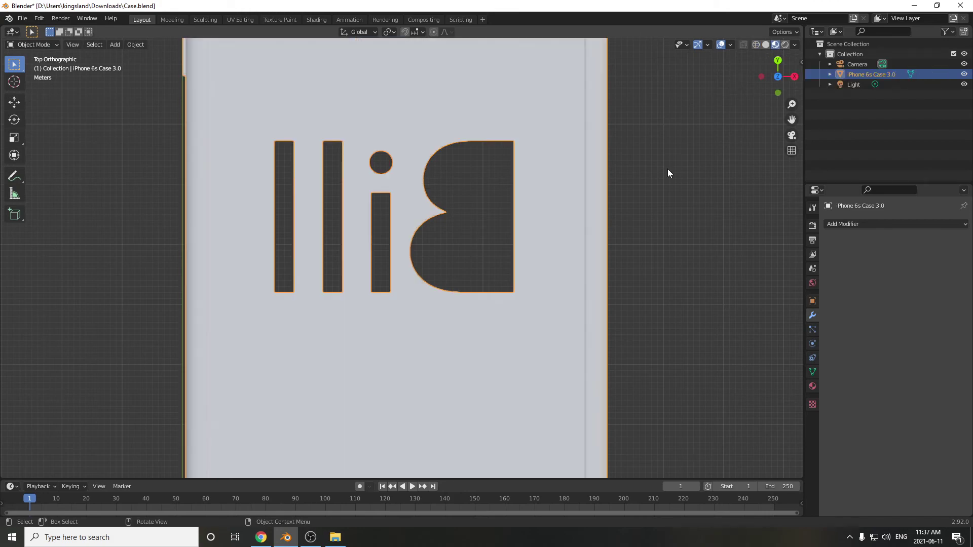
{"action": "mouse_move", "coordinate": [667, 169]}
{"action": "middle_mouse_down"}
{"action": "mouse_move", "coordinate": [671, 183]}
{"action": "mouse_move", "coordinate": [665, 138]}
{"action": "mouse_move", "coordinate": [520, 245]}
{"action": "mouse_move", "coordinate": [640, 275]}
{"action": "mouse_move", "coordinate": [468, 234]}
{"action": "mouse_move", "coordinate": [533, 61]}
{"action": "mouse_move", "coordinate": [473, 348]}
{"action": "mouse_move", "coordinate": [488, 309]}
{"action": "mouse_move", "coordinate": [510, 343]}
{"action": "middle_mouse_up"}
{"action": "scroll", "coordinate": [656, 143], "scroll_direction": "down", "scroll_amount": 4}
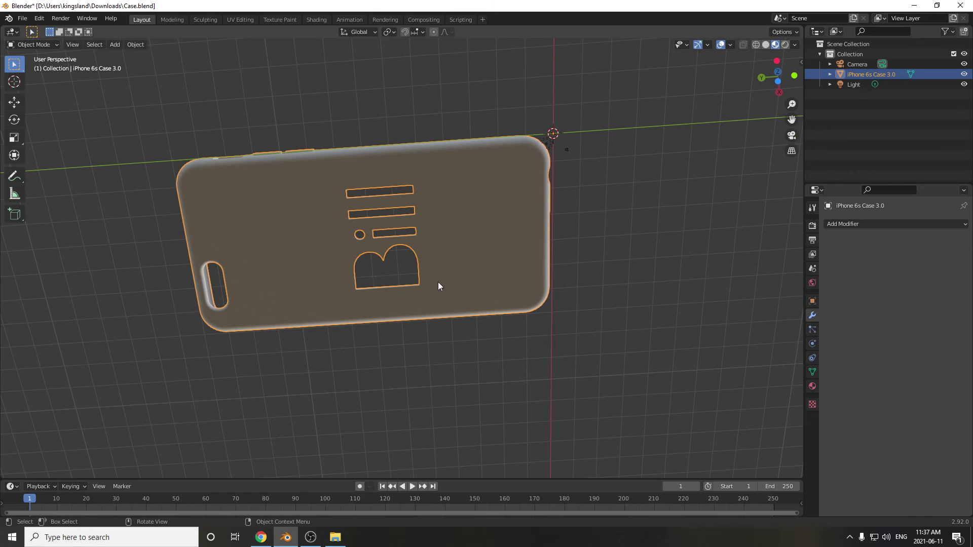
{"action": "middle_click_drag", "start_coordinate": [443, 263], "coordinate": [381, 324]}
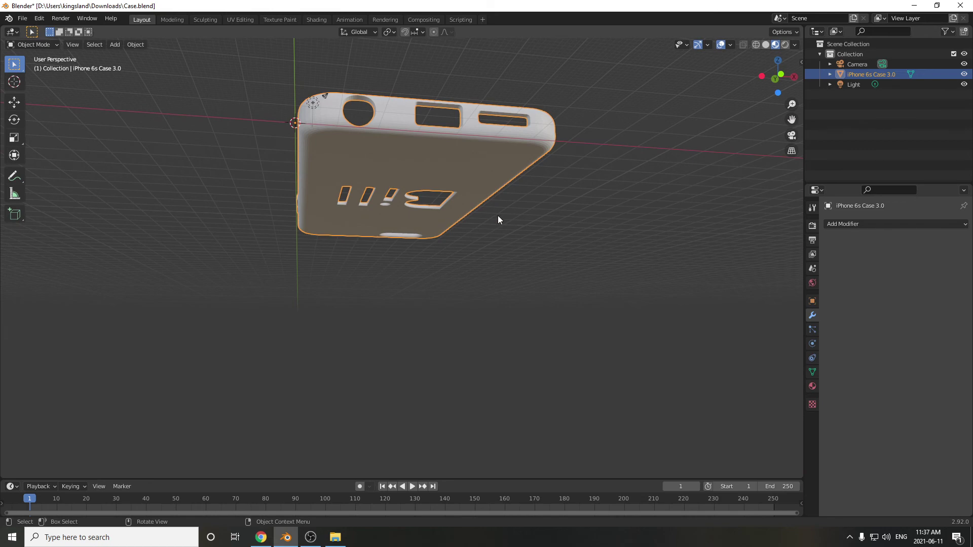
{"action": "key", "text": "KP_7"}
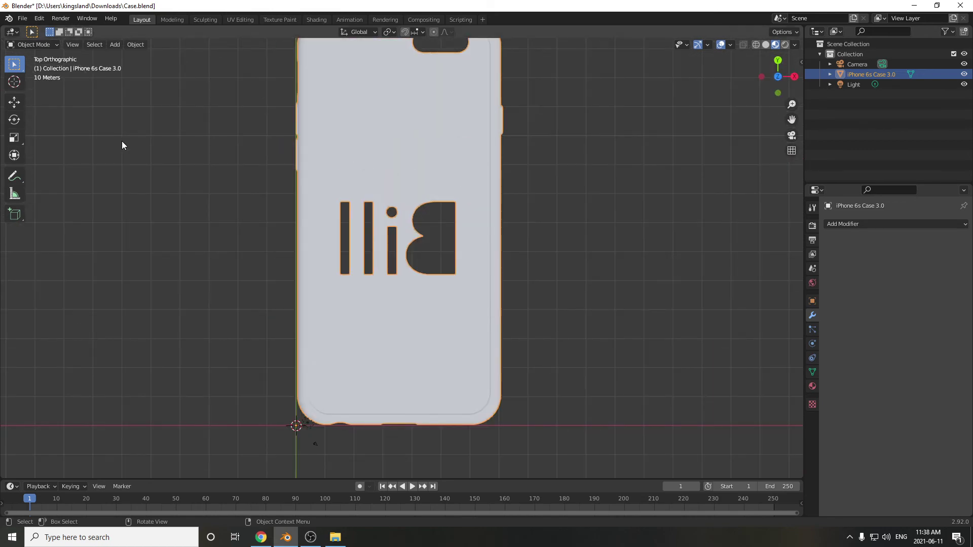
- Export the case as an STL file named Case-finished to the Downloads folder
{"action": "left_click", "coordinate": [22, 19]}
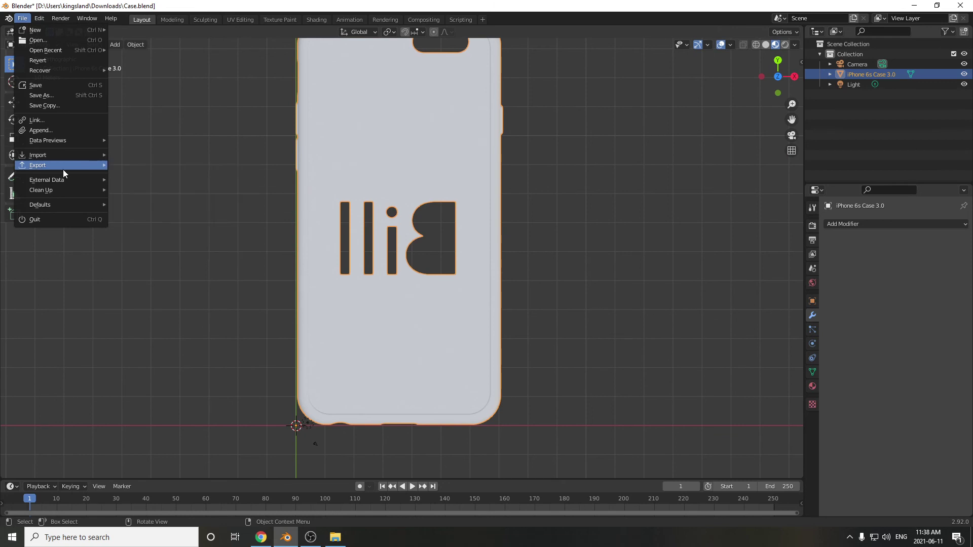
{"action": "mouse_move", "coordinate": [63, 169]}
{"action": "left_click", "coordinate": [141, 215]}
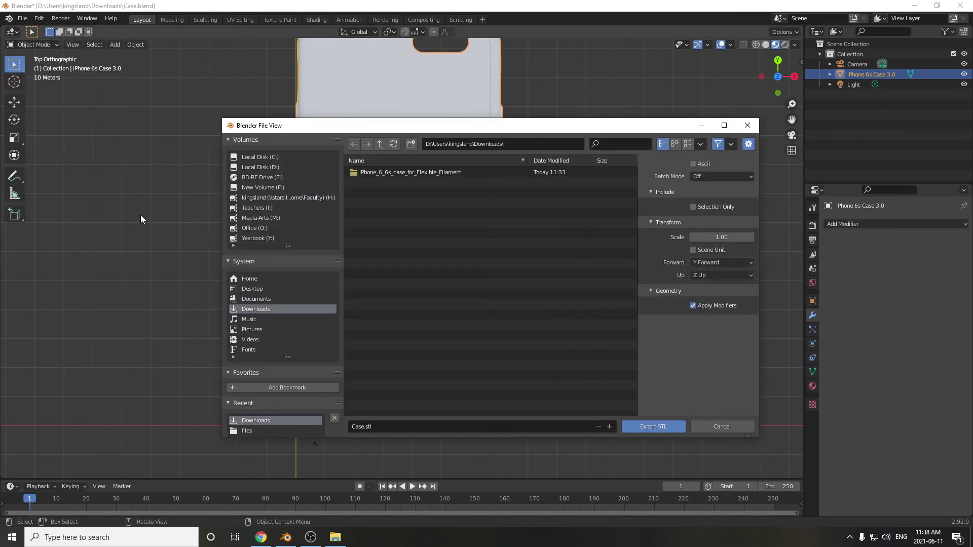
{"action": "left_click", "coordinate": [402, 426]}
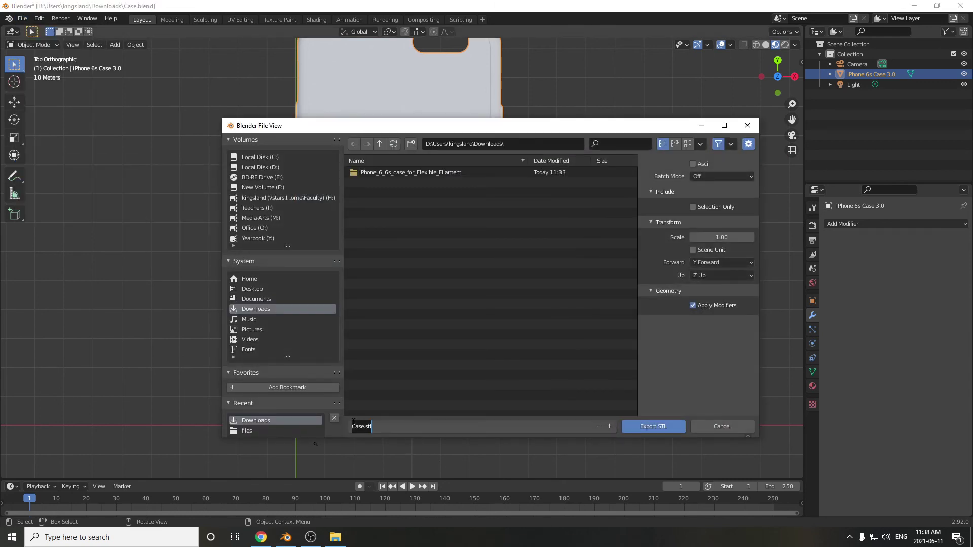
{"action": "type", "text": "Case-finished"}
{"action": "key", "text": "Return"}
{"action": "left_click", "coordinate": [658, 426]}
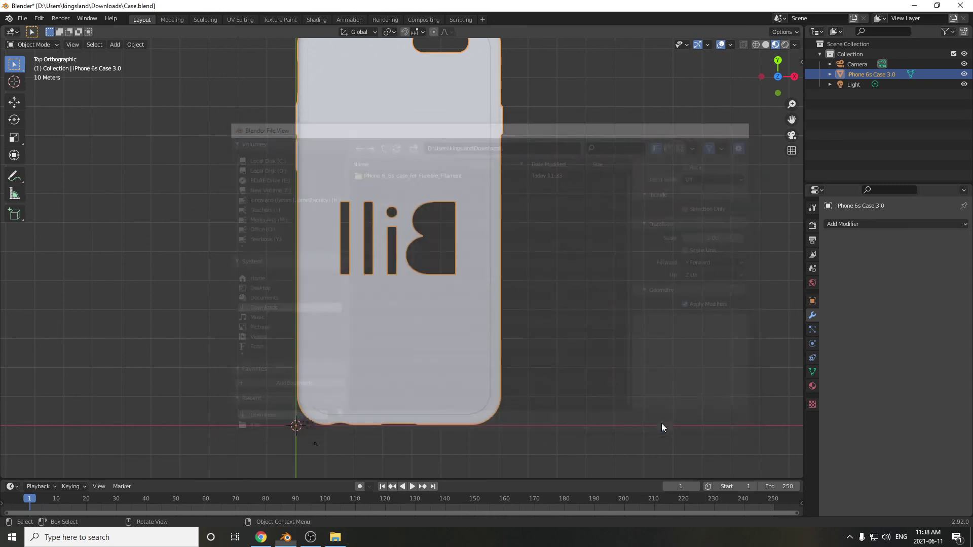
- Switch to File Explorer and open the exported Case-finished.stl from the Downloads folder
{"action": "left_click", "coordinate": [914, 6]}
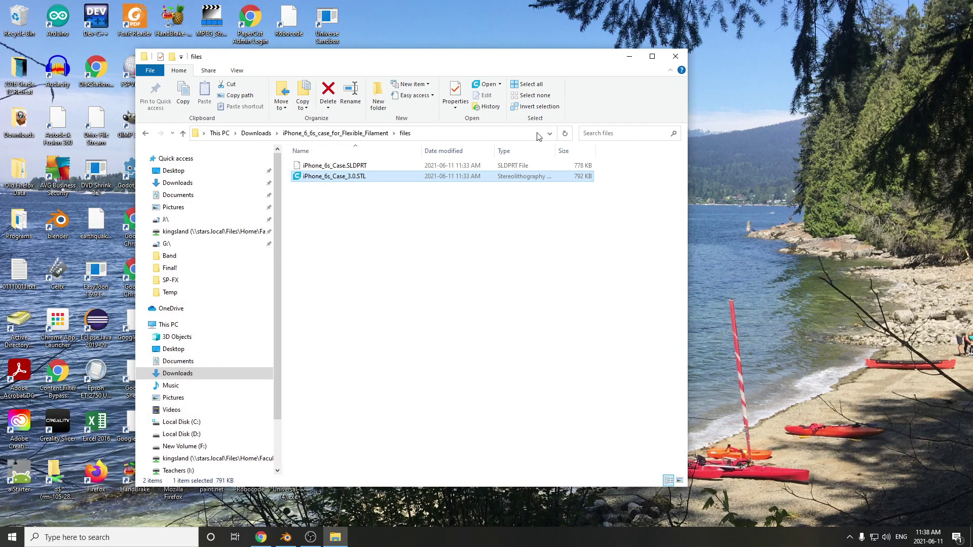
{"action": "left_click", "coordinate": [266, 135]}
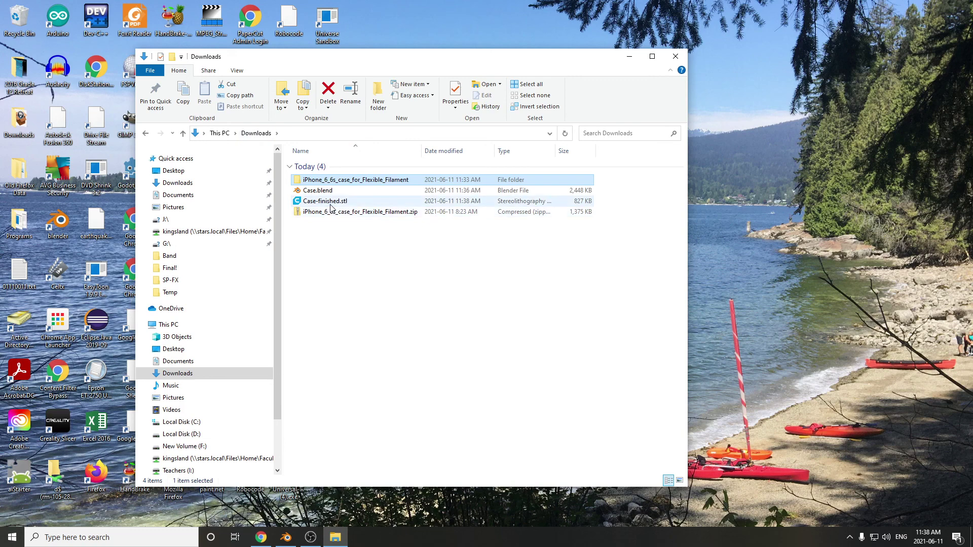
{"action": "left_click", "coordinate": [333, 202]}
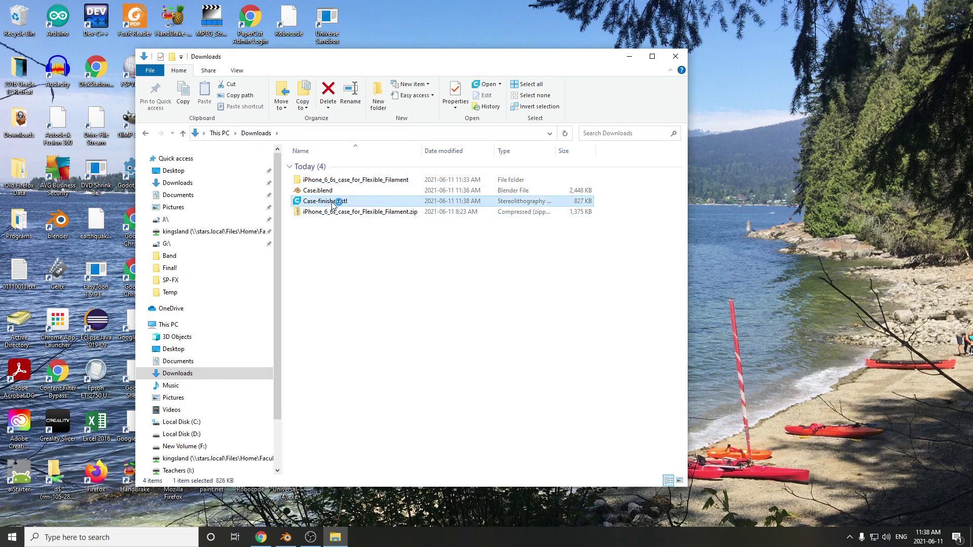